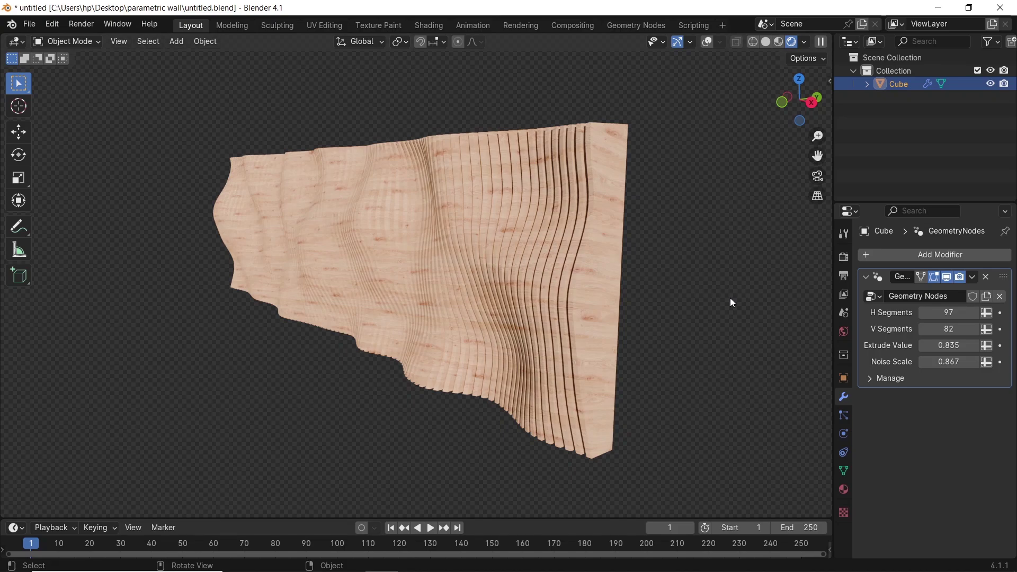
Preview the finished parametric wall in solid shading from another angle while varying its segment count
key(z)
middle_drag(673, 288, 339, 296)
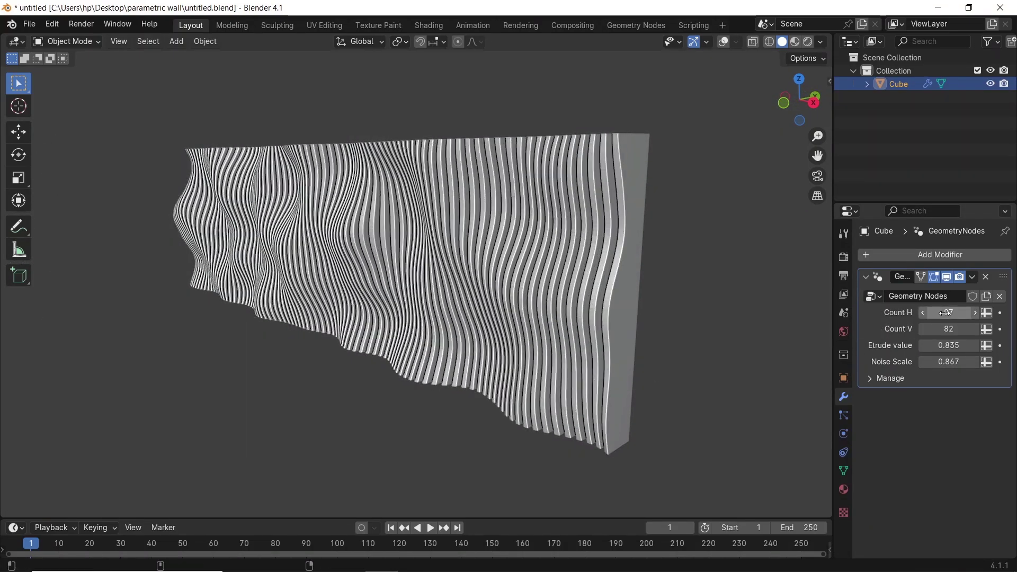
drag(961, 313, 949, 360)
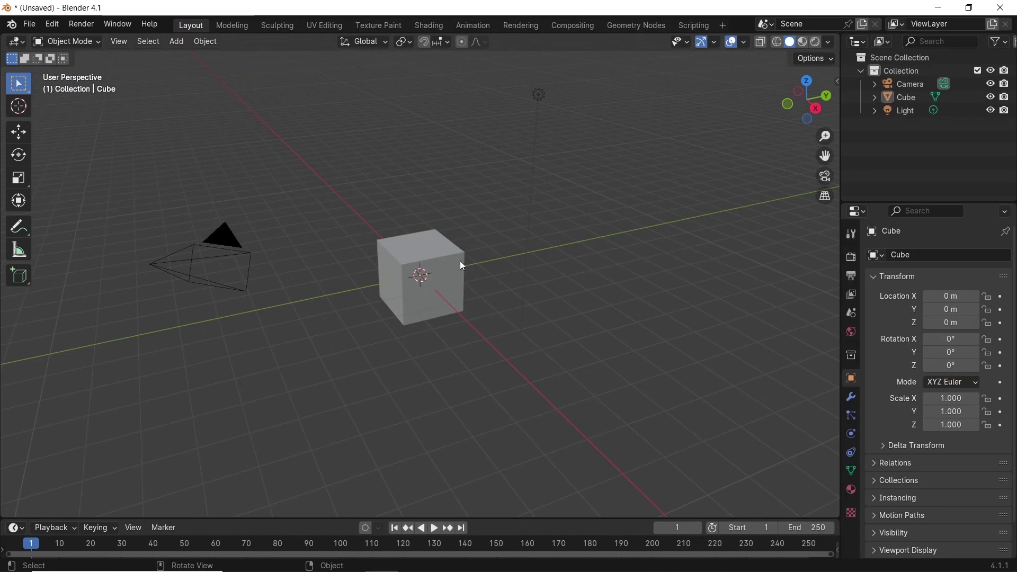
Delete the default light and camera from the new scene, keeping only the cube
click(458, 265)
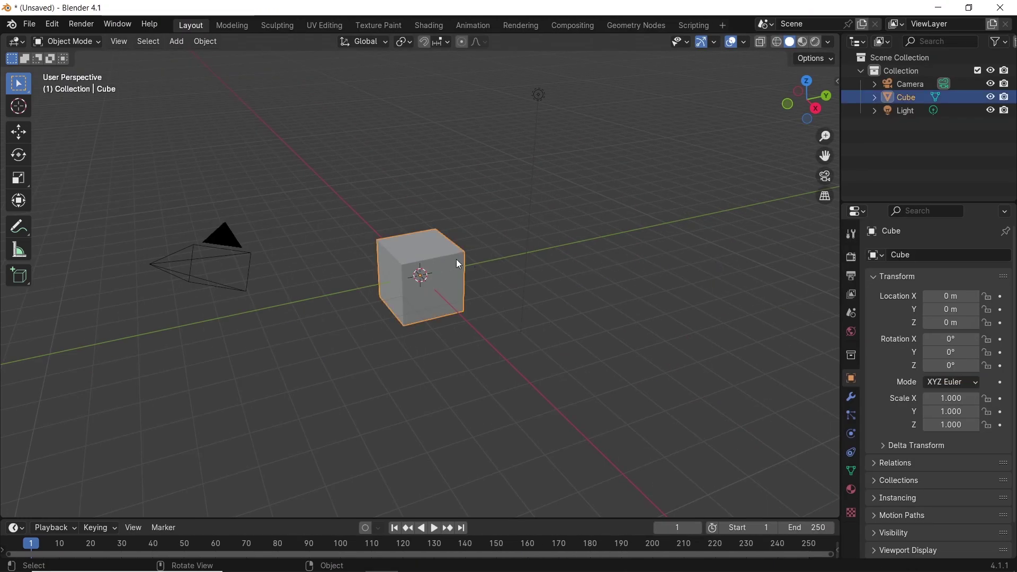
click(540, 98)
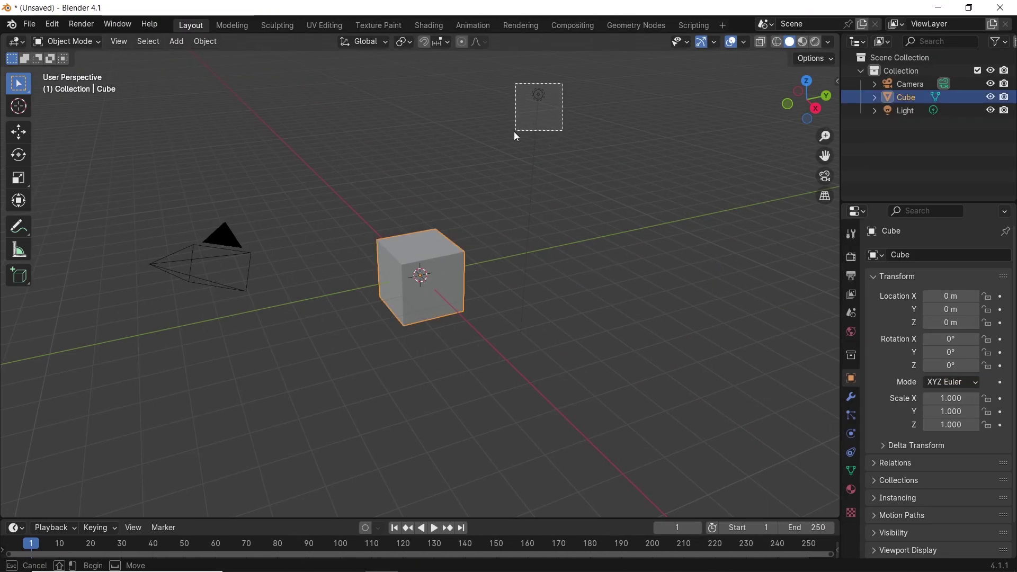
key(Delete)
click(237, 278)
key(Delete)
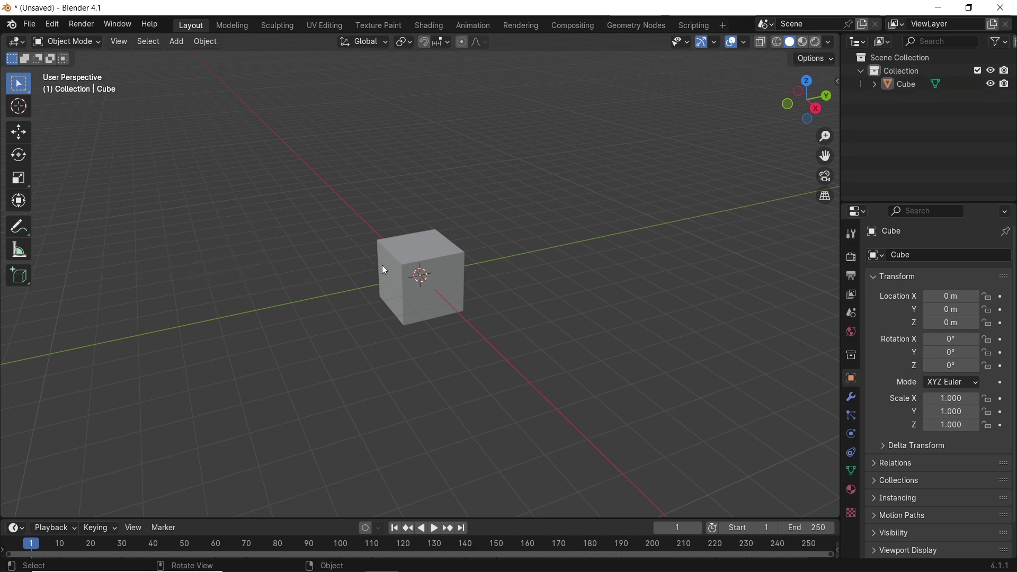
Open the Geometry Nodes workspace for the cube and close the spreadsheet and timeline areas to enlarge the viewport
click(431, 255)
click(647, 28)
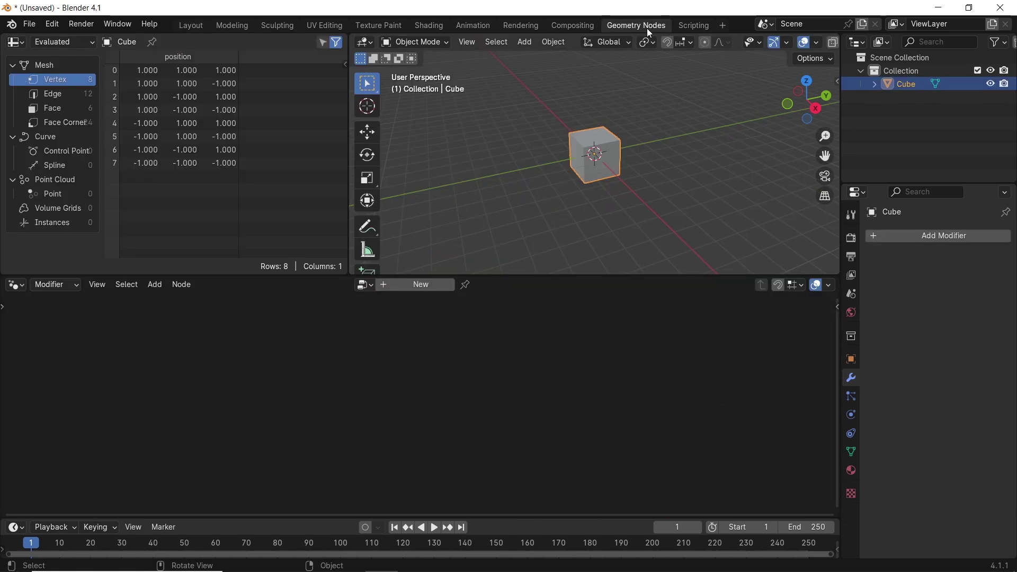
drag(352, 270, 222, 265)
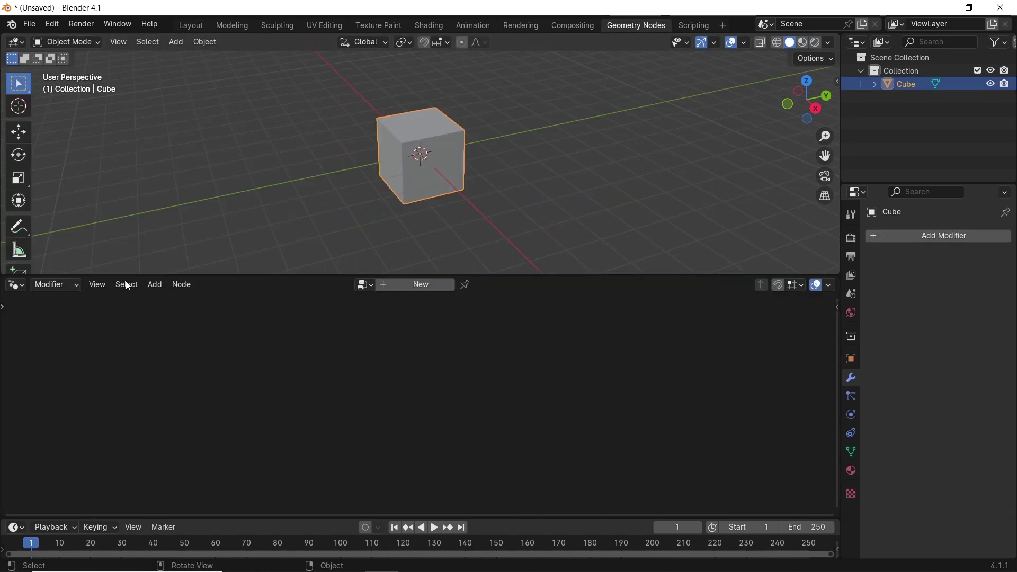
drag(5, 512, 21, 536)
drag(524, 274, 525, 334)
middle_drag(418, 260, 449, 237)
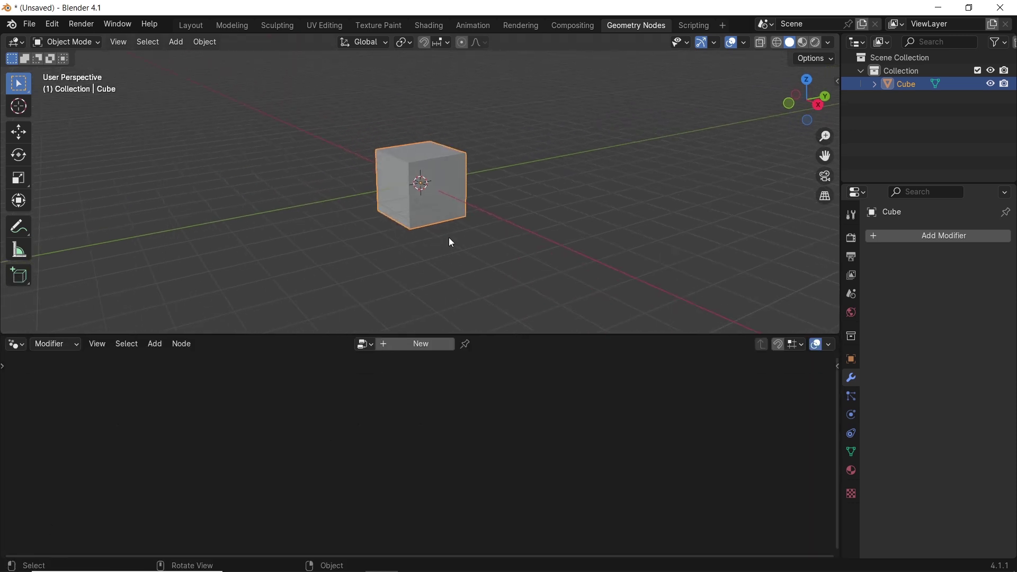
Create a new geometry node tree on the cube and disconnect Group Input, moving it well away from Group Output
click(417, 347)
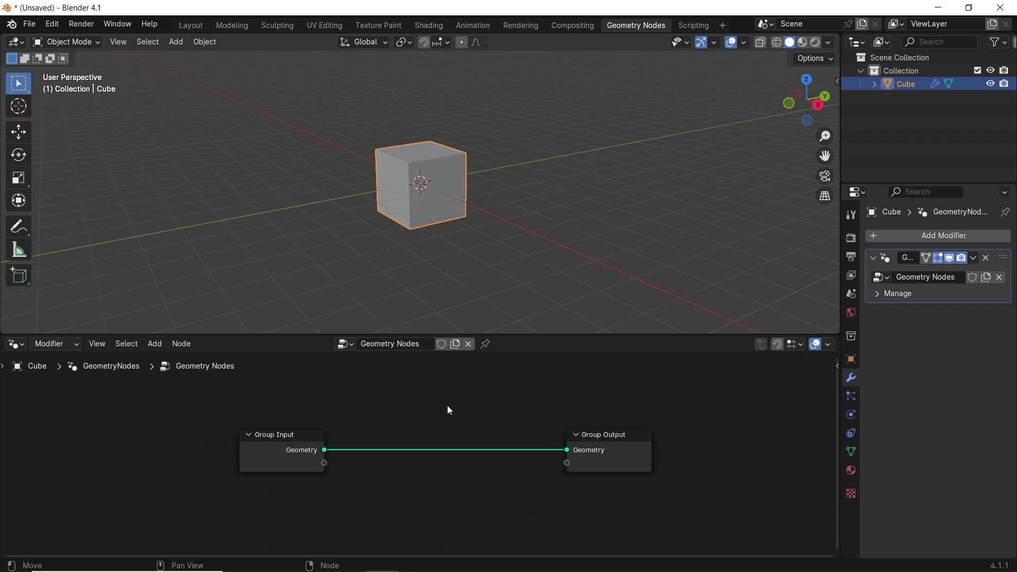
click(307, 461)
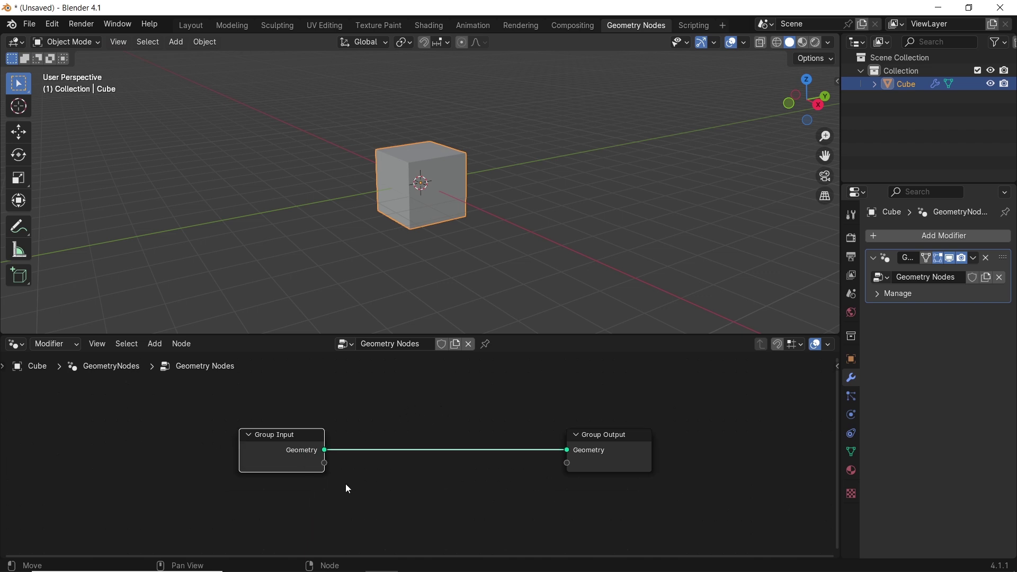
ctrl+right_drag(372, 442, 379, 477)
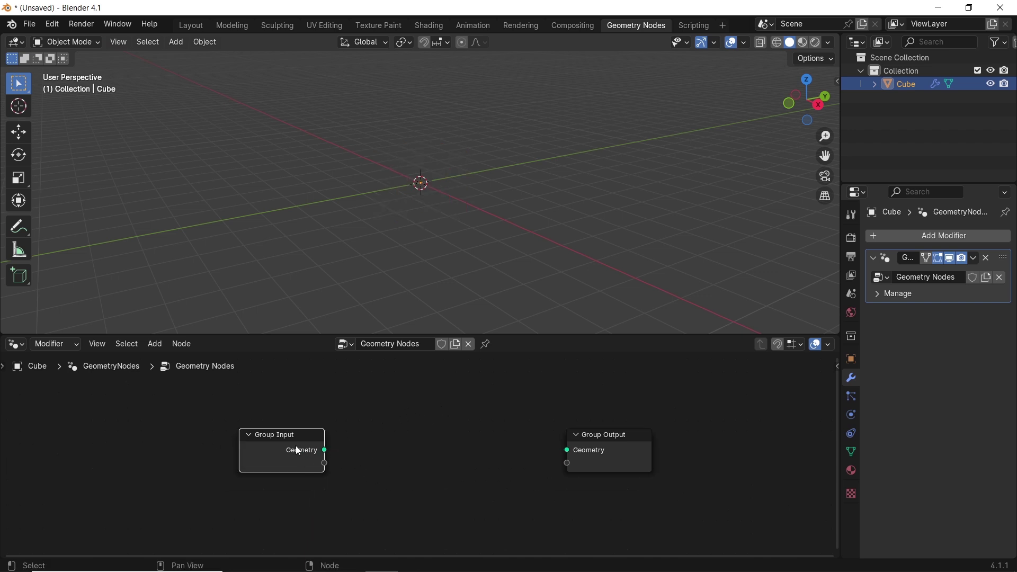
key(g)
click(77, 431)
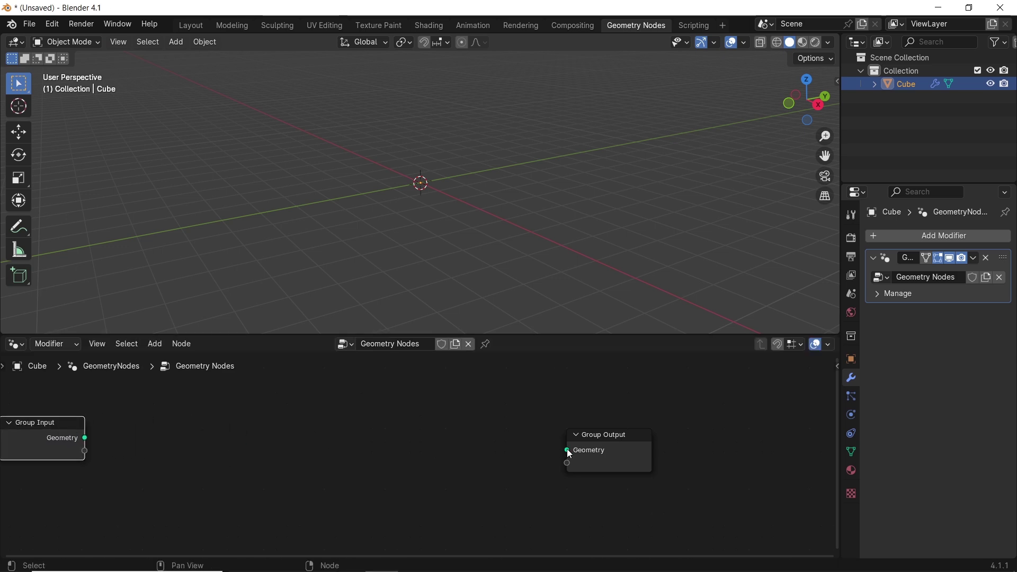
Add a Curve Line node between the Group Input and Group Output nodes
mouse_move(567, 450)
key(shift+a)
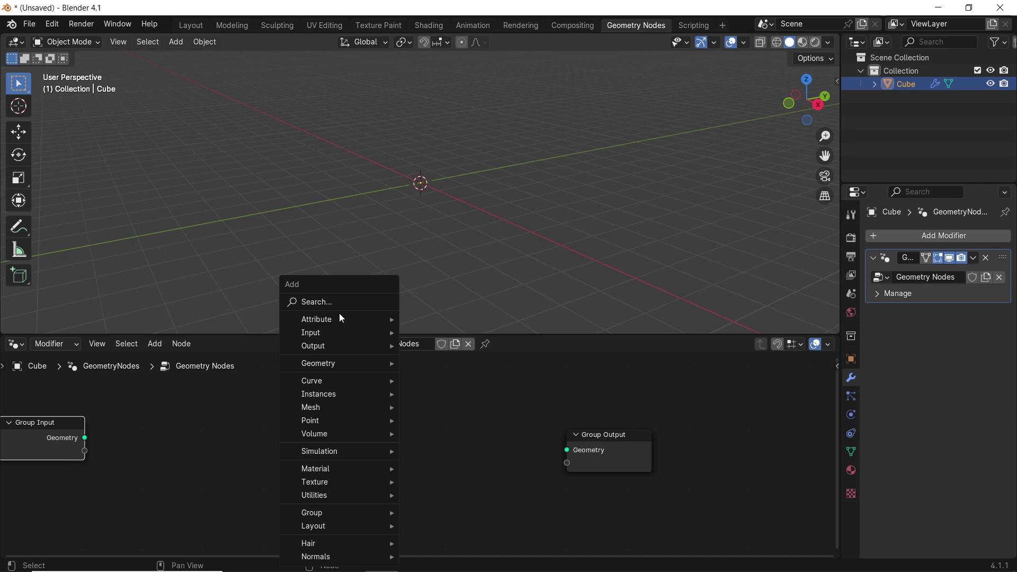
click(329, 298)
text(curve)
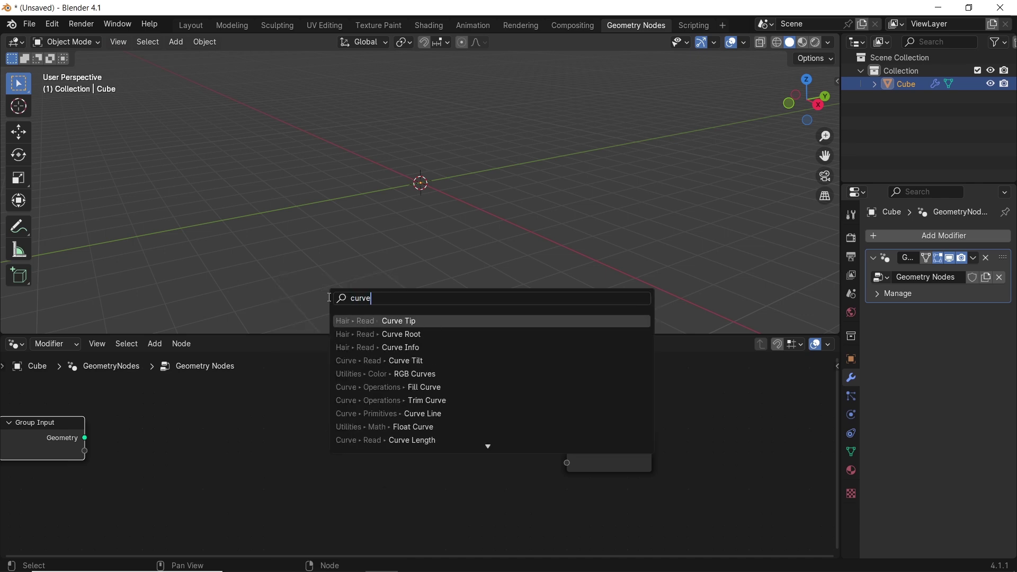
text( line)
key(Return)
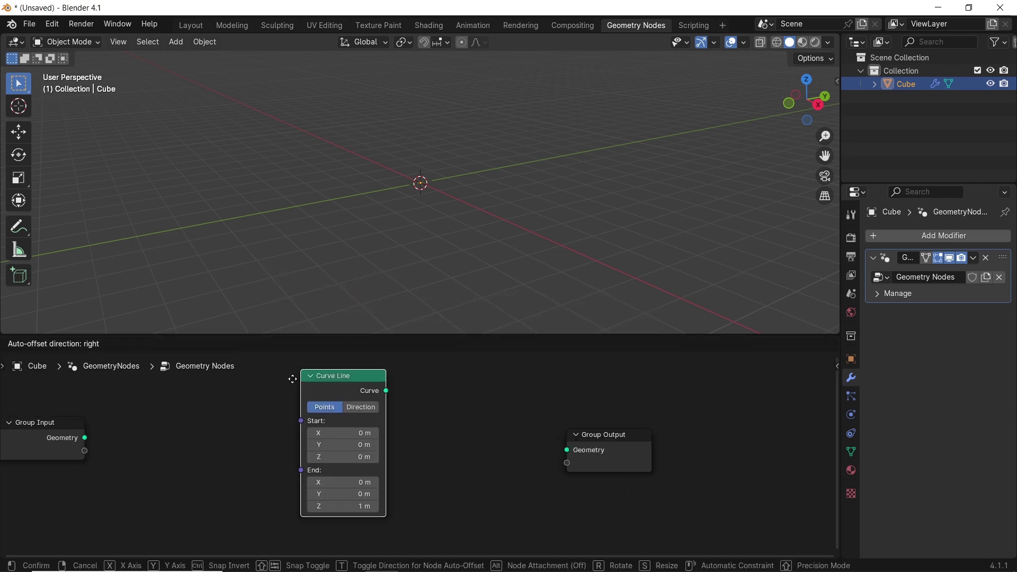
click(286, 402)
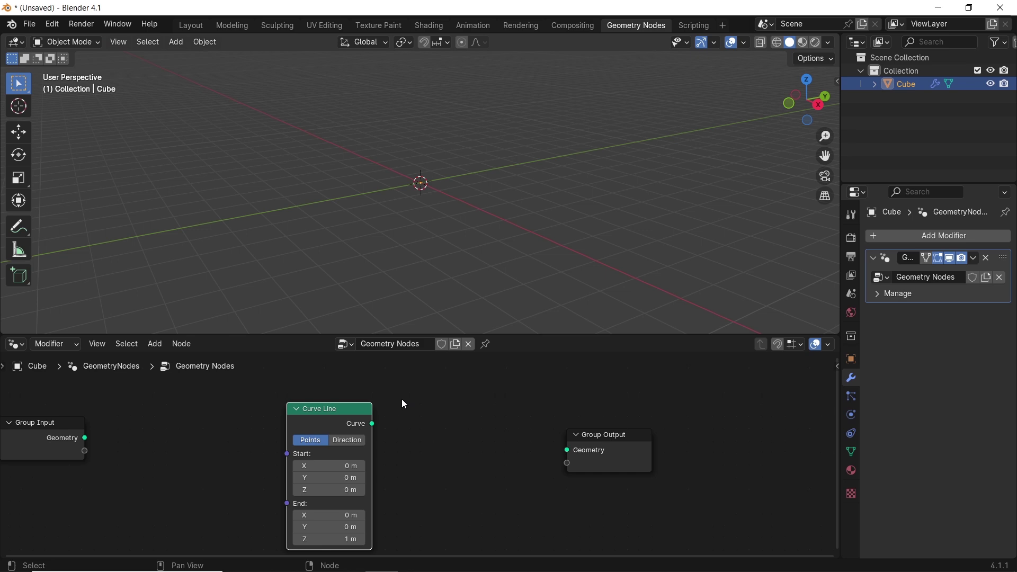
Annotate the planned wall in the viewport with a horizontal stroke along the X axis and a vertical stroke for its height
mouse_move(363, 225)
middle_down()
mouse_move(466, 221)
mouse_move(459, 215)
mouse_move(466, 255)
middle_up()
key(shift+space)
key(d)
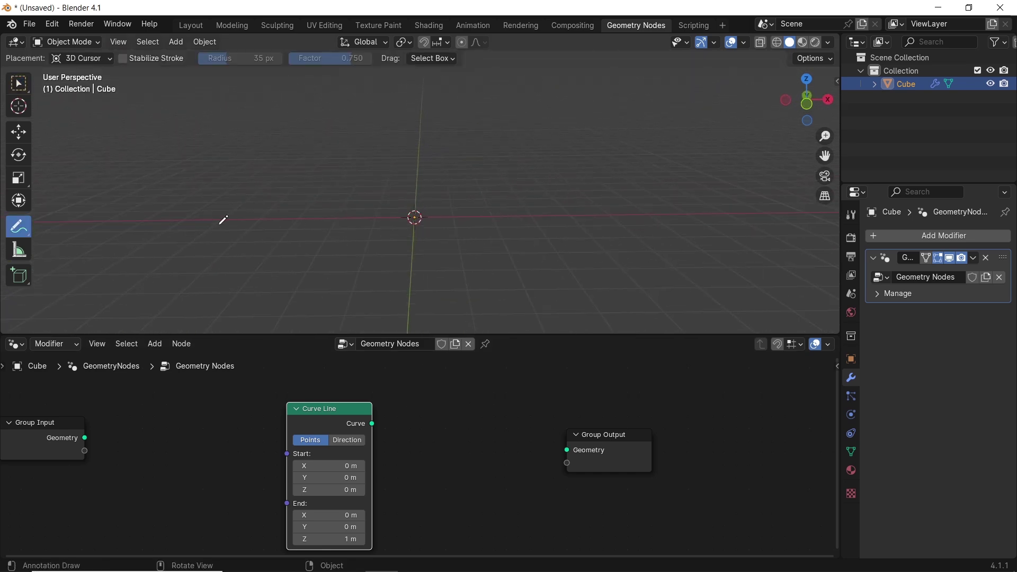
drag(221, 218, 625, 205)
drag(608, 68, 621, 196)
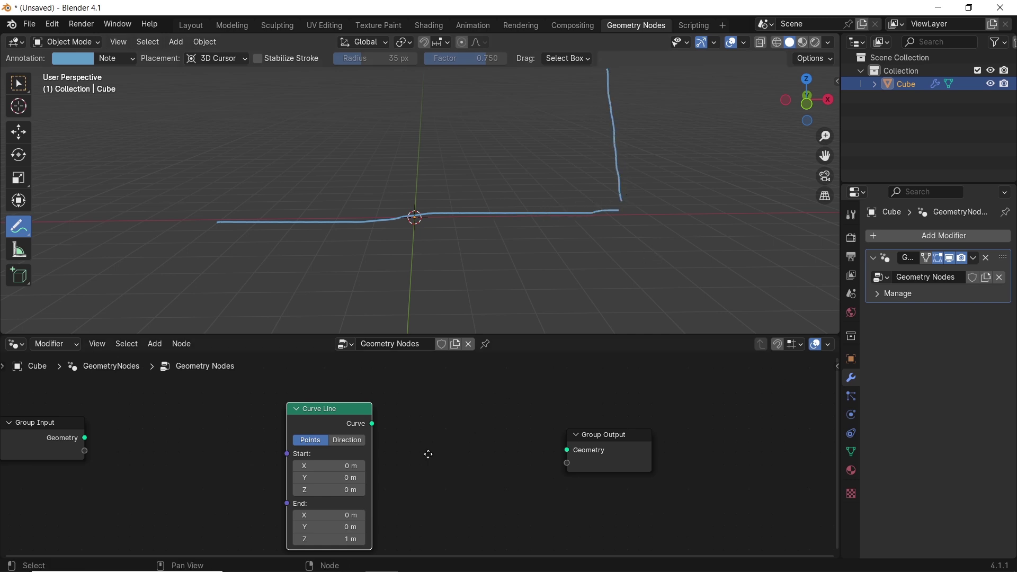
Connect the Curve Line output to Group Output and set the line's end Z to 3 m
middle_drag(426, 454, 458, 448)
drag(404, 419, 596, 448)
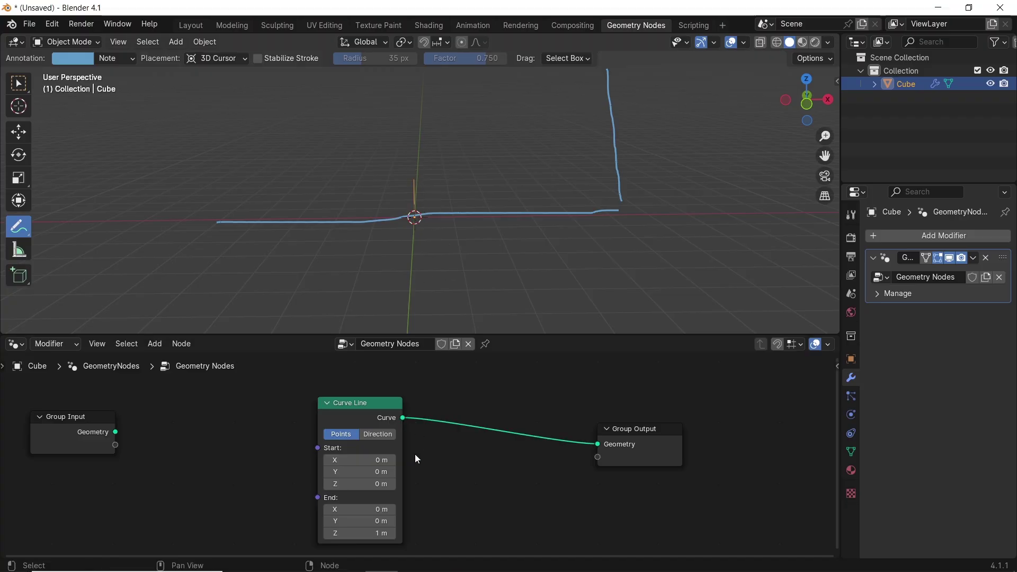
drag(365, 533, 401, 536)
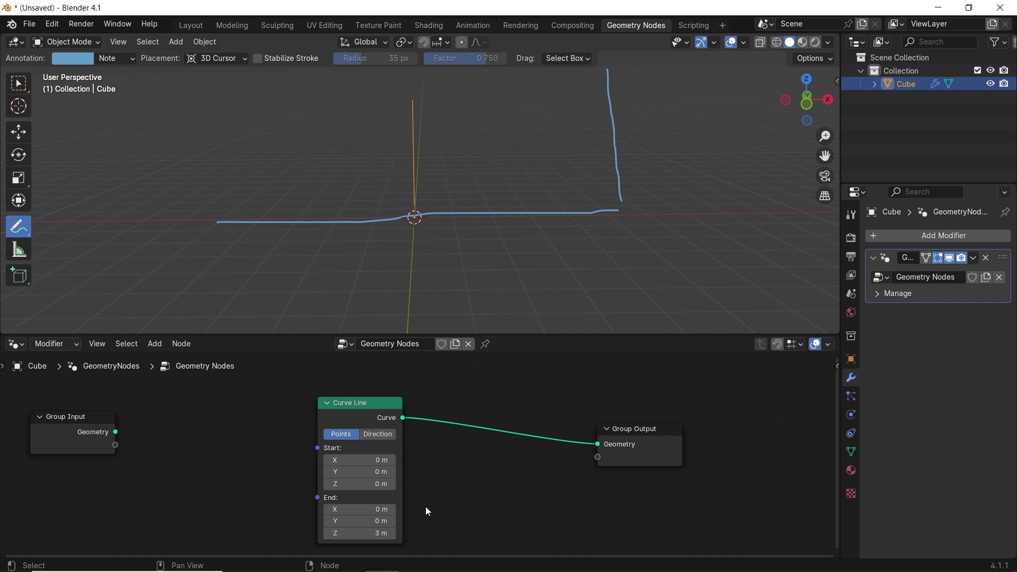
Set the Curve Line's end point to X 4 m and Z 0 m so it lies along the X axis
click(368, 530)
text(0)
key(Return)
mouse_move(368, 509)
mouse_down()
mouse_move(402, 509)
mouse_move(367, 509)
mouse_up()
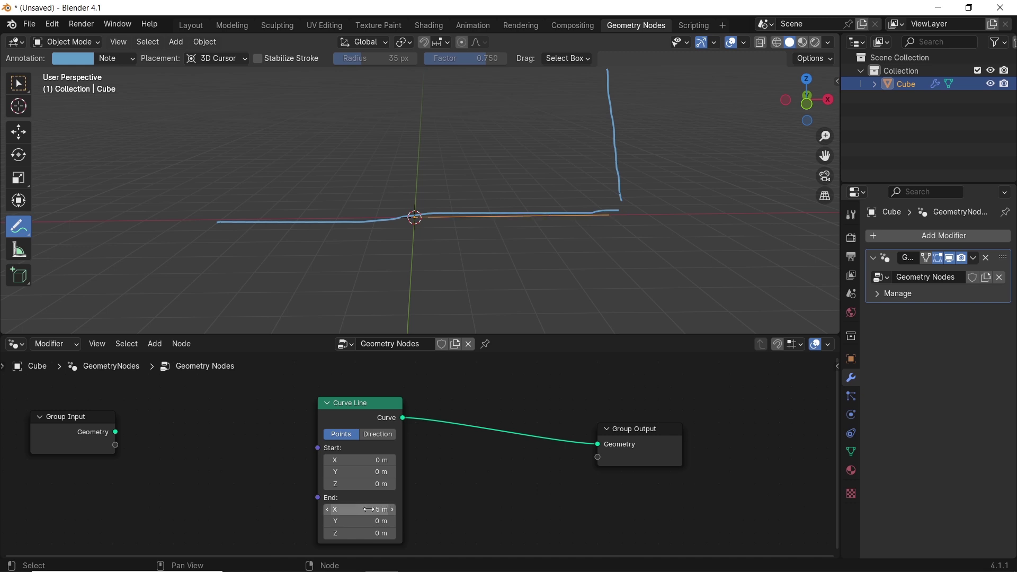
click(364, 509)
text(4)
key(Return)
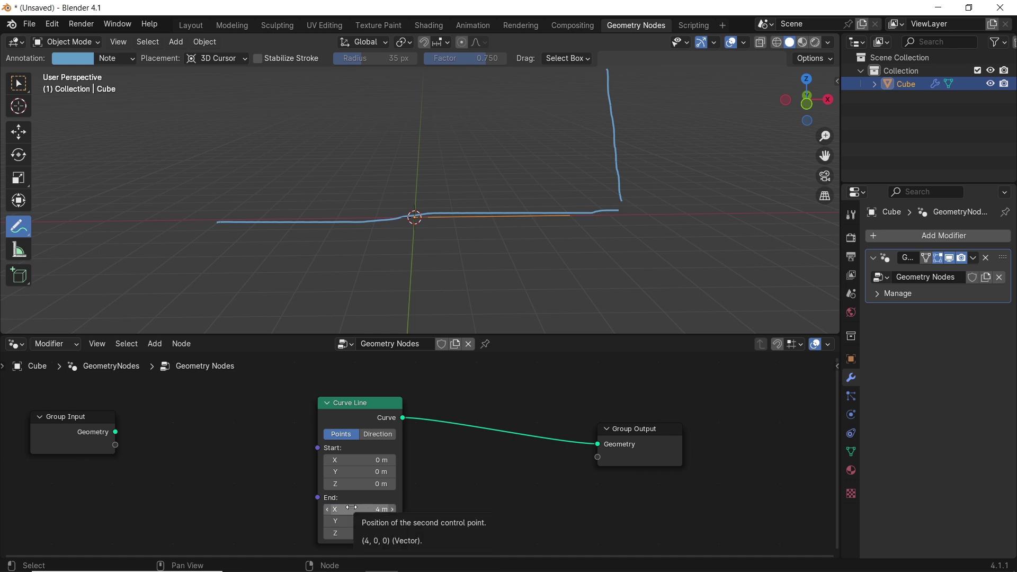
Set the Curve Line's start X to -4 m
click(367, 461)
text(-4)
key(Return)
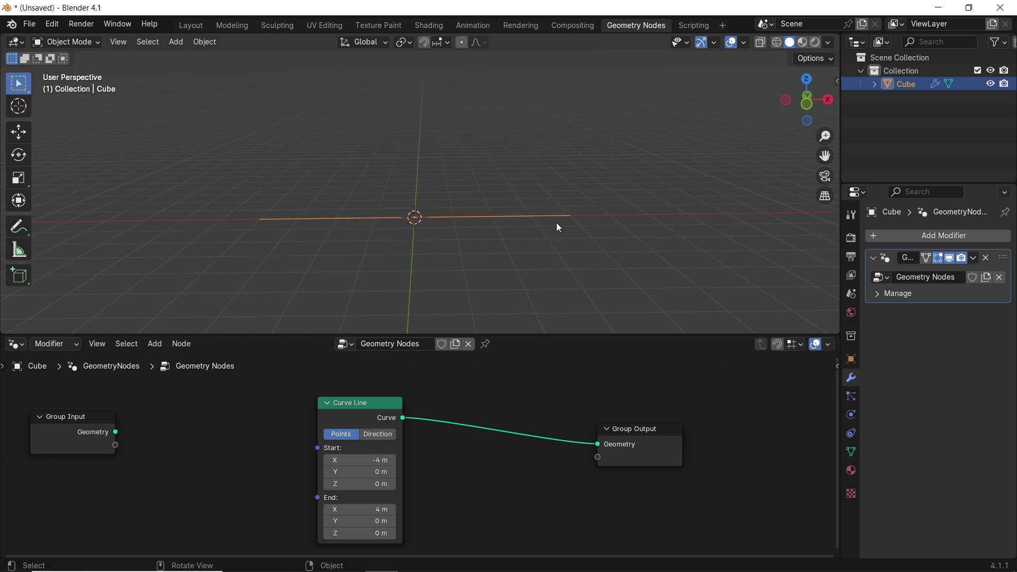
Insert an Instance on Points node on the link between Curve Line and Group Output
middle_drag(524, 418, 513, 415)
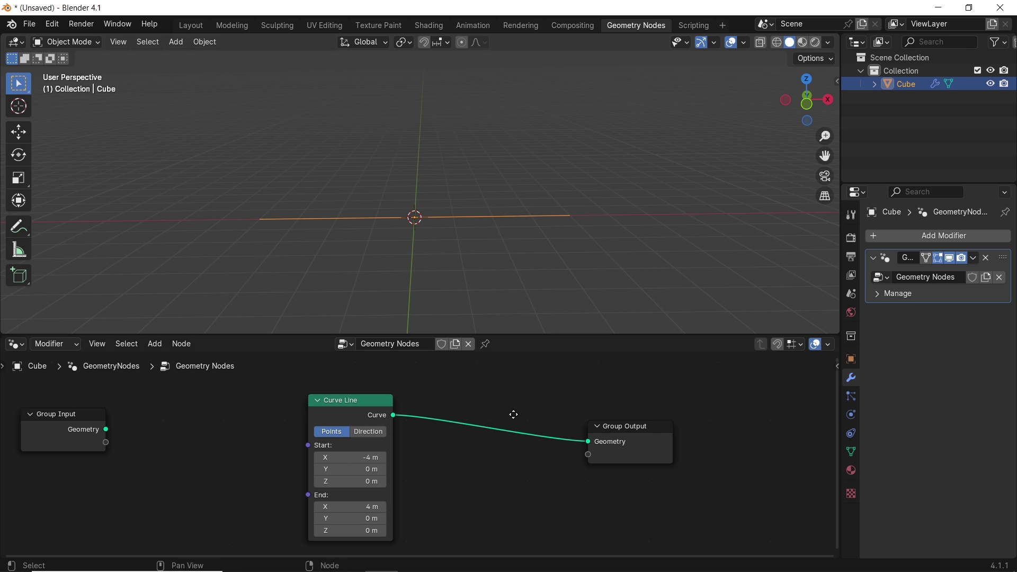
key(shift+a)
click(461, 302)
text(instance)
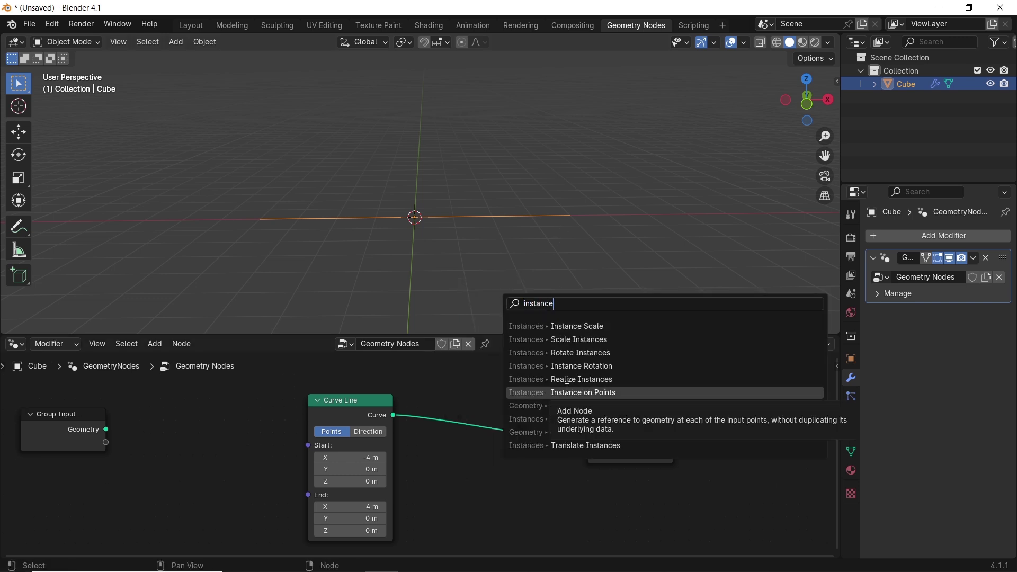
click(522, 388)
click(481, 387)
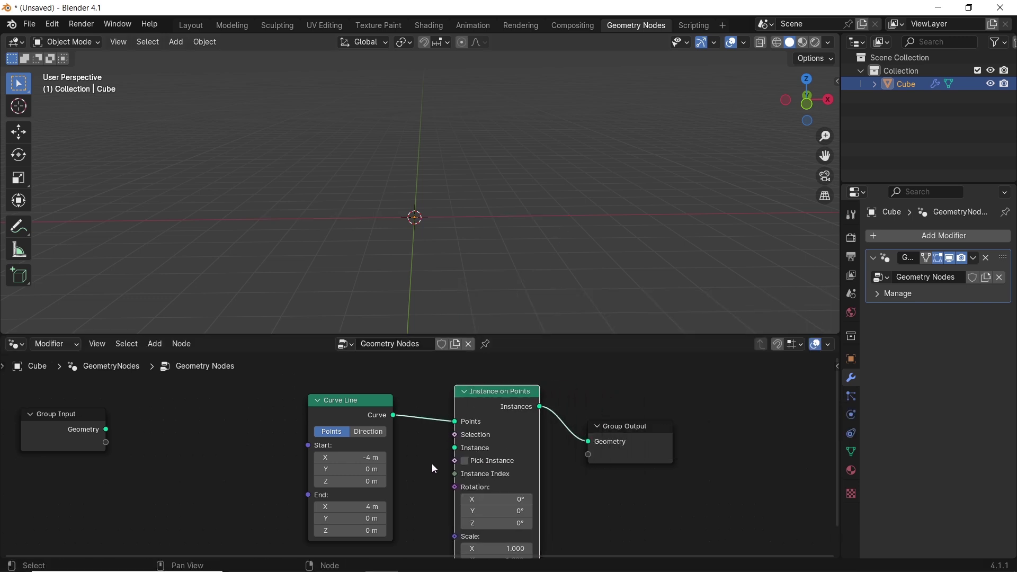
Duplicate the Curve Line node and place the copy directly below the original
middle_drag(414, 476, 471, 456)
scroll(472, 449, down, 2)
click(453, 372)
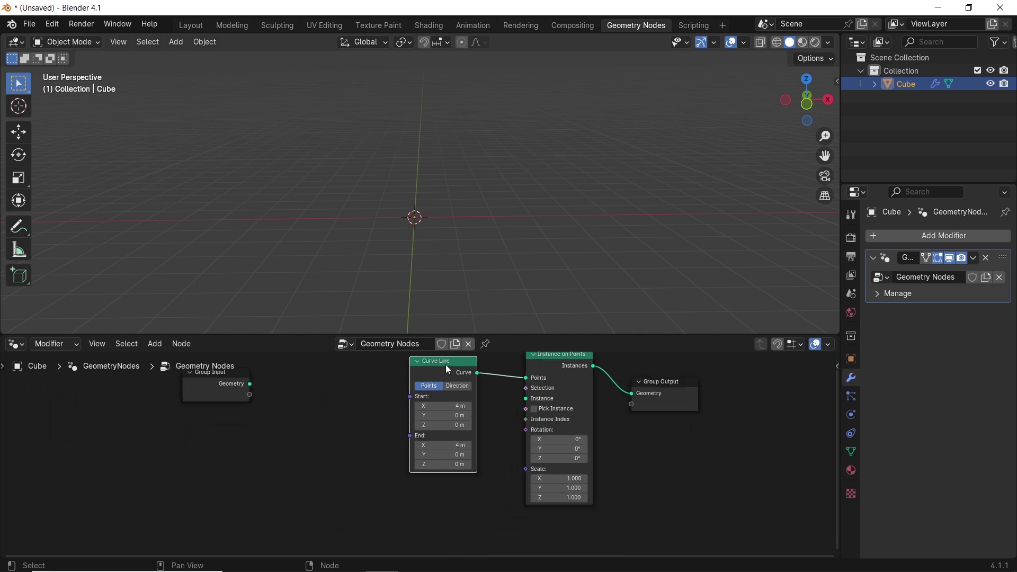
key(shift+d)
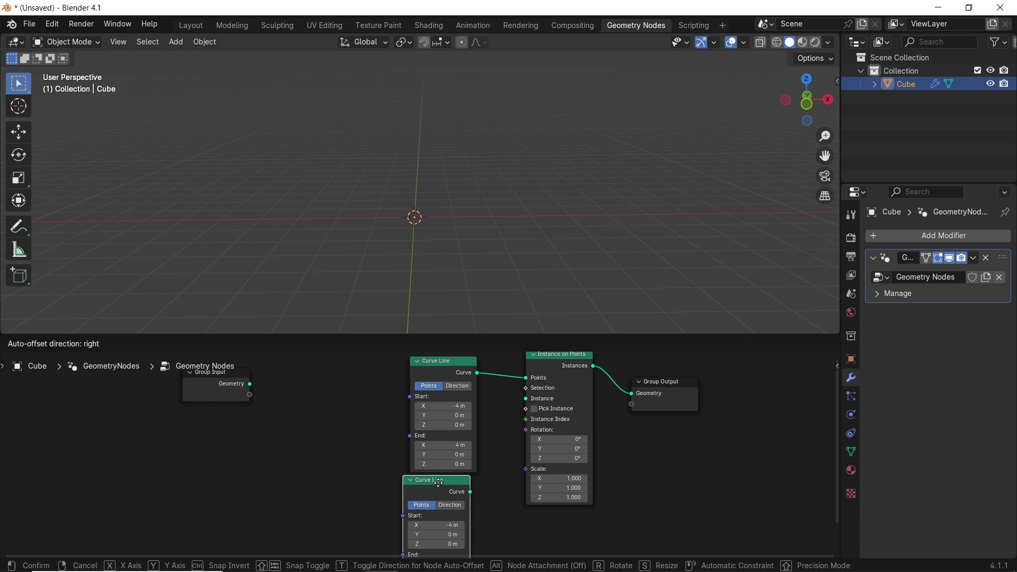
click(445, 488)
middle_drag(497, 469, 503, 455)
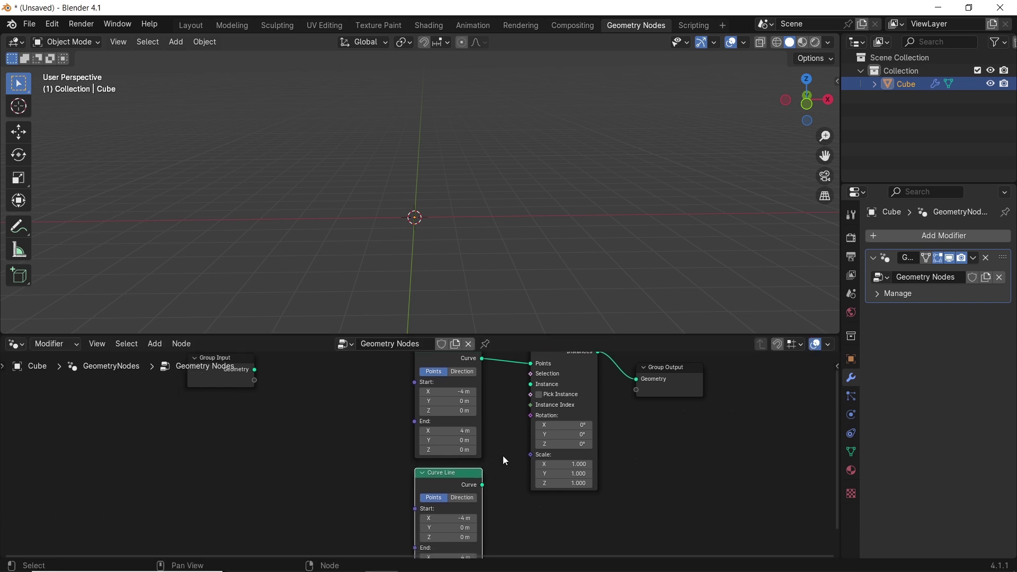
Make the duplicated Curve Line vertical by setting start X to 0 m, end X to 0 m and end Z to 3 m
middle_drag(502, 502, 514, 405)
scroll(516, 407, up, 2)
click(492, 411)
text(0)
key(Return)
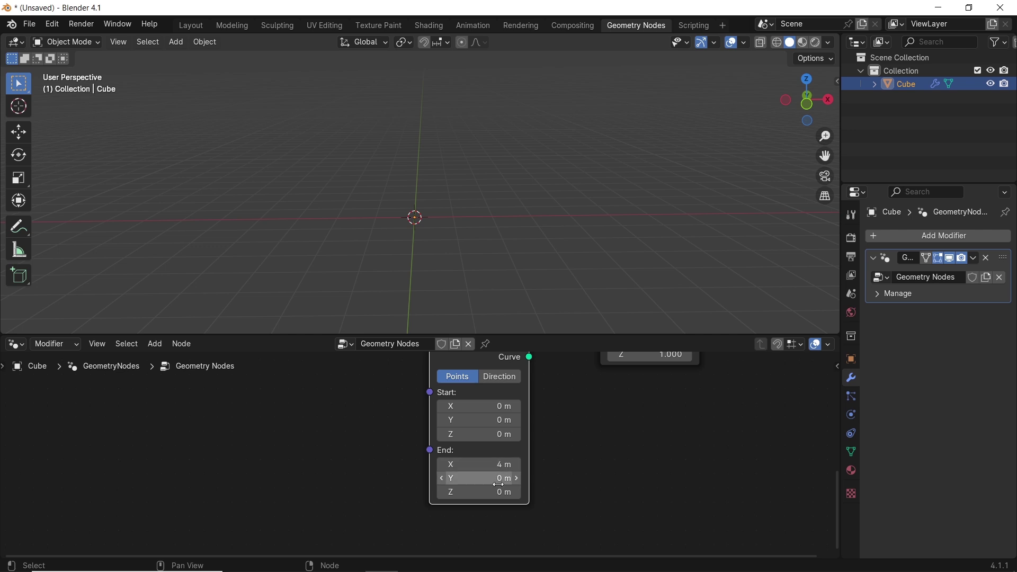
click(497, 469)
text(0)
key(Return)
click(494, 491)
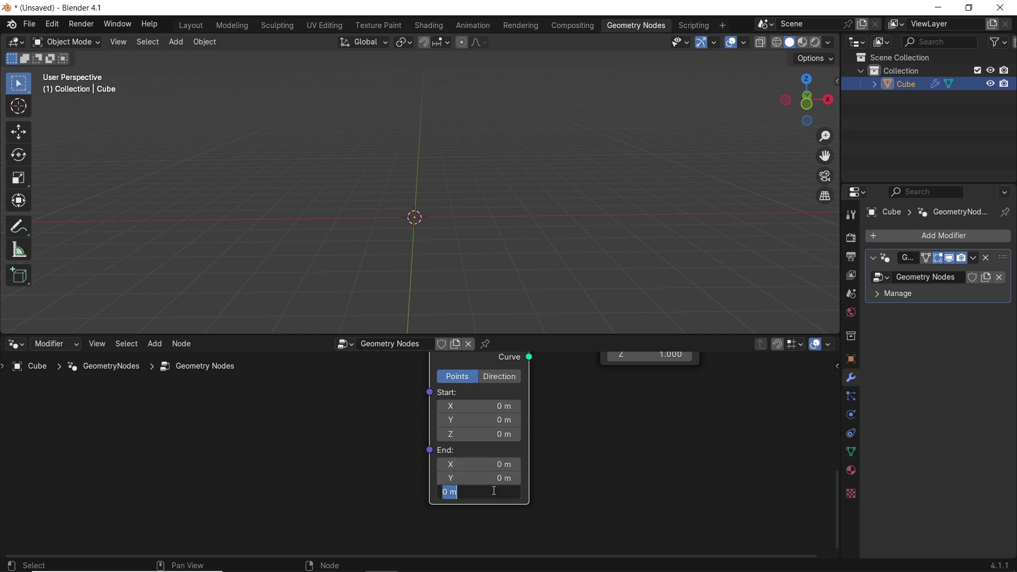
text(0)
key(Return)
Connect the vertical Curve Line's output to the Instance input of Instance on Points
scroll(562, 391, down, 2)
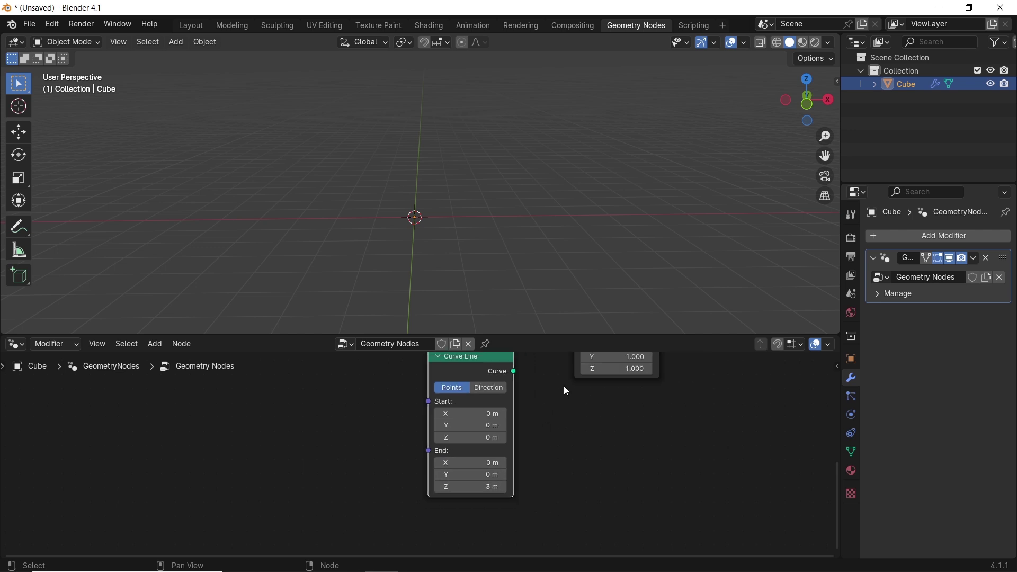
middle_drag(564, 389, 492, 484)
scroll(466, 427, down, 2)
middle_drag(466, 425, 461, 485)
drag(429, 519, 437, 502)
drag(452, 438, 467, 427)
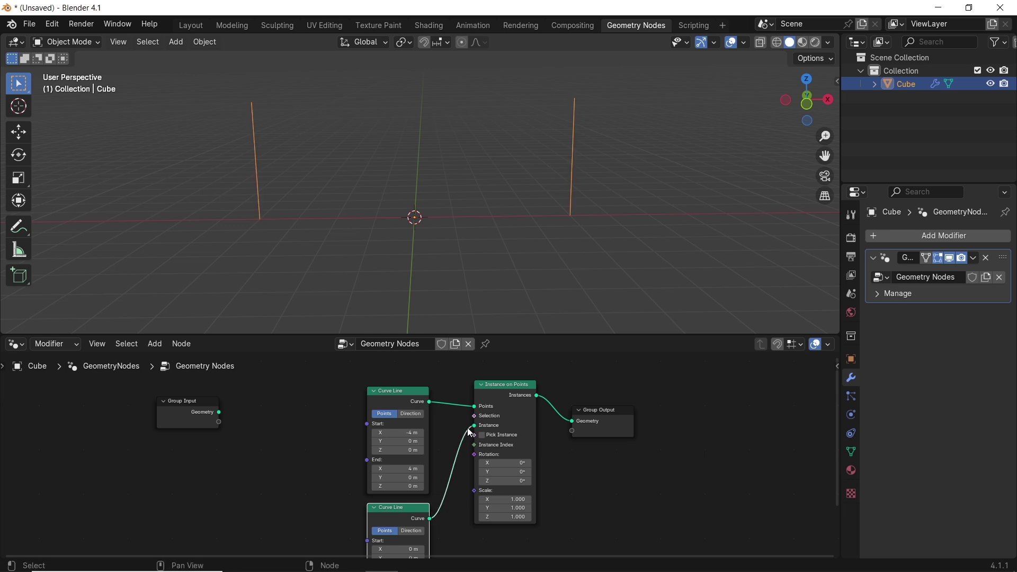
Try combining the horizontal Curve Line with the instances through a Join Geometry node before Group Output
click(419, 403)
drag(588, 412, 702, 395)
key(shift+a)
click(617, 296)
text(jo)
click(635, 333)
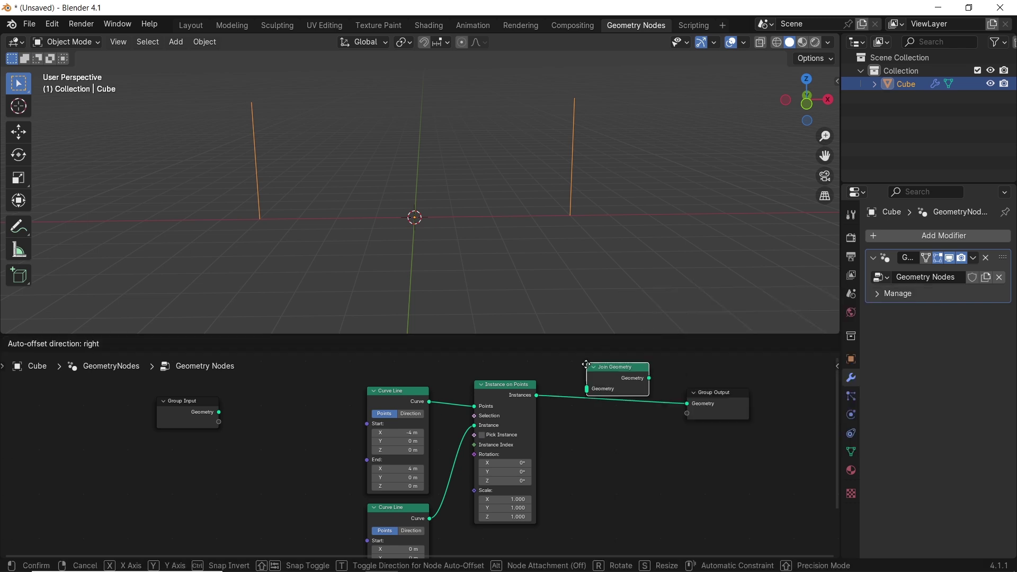
click(581, 370)
drag(430, 402, 584, 398)
key(ctrl+x)
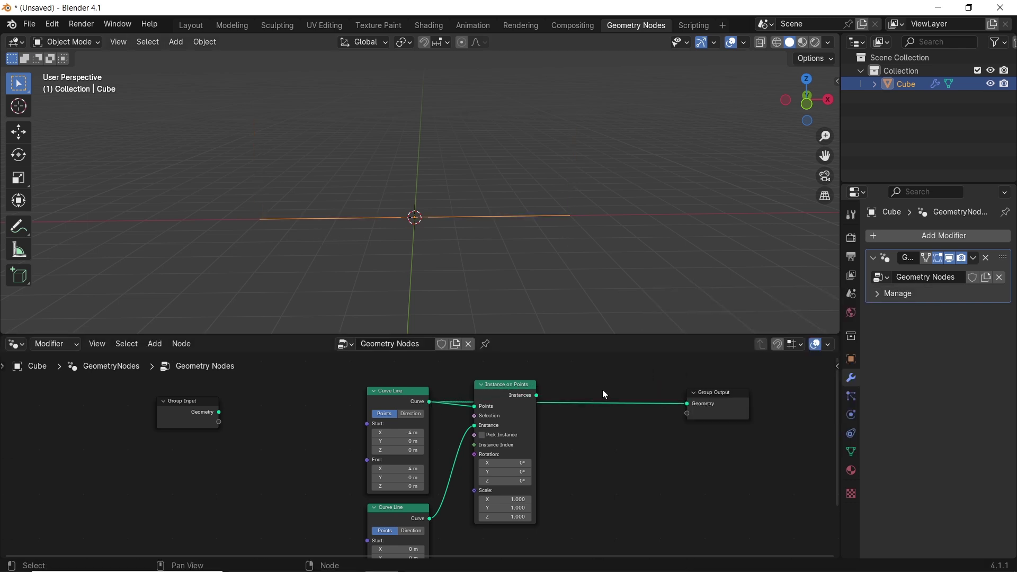
Link the Instance on Points output back to Group Output and reposition the node beside the two Curve Line nodes
drag(506, 385, 686, 404)
drag(509, 425, 502, 396)
scroll(311, 413, down, 1)
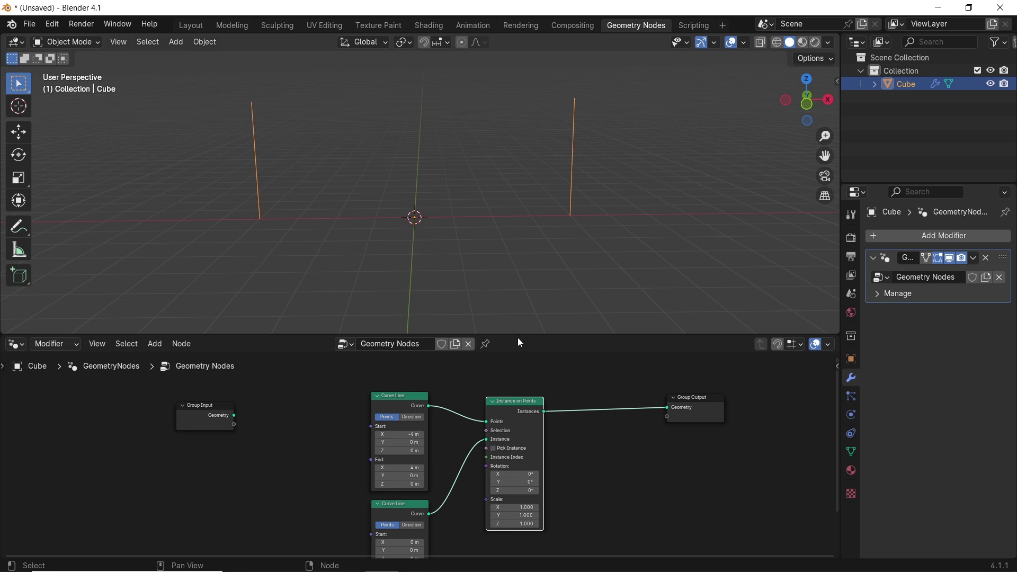
Insert a Resample Curve node between the horizontal Curve Line and Instance on Points, with a count of 50
drag(517, 336, 521, 253)
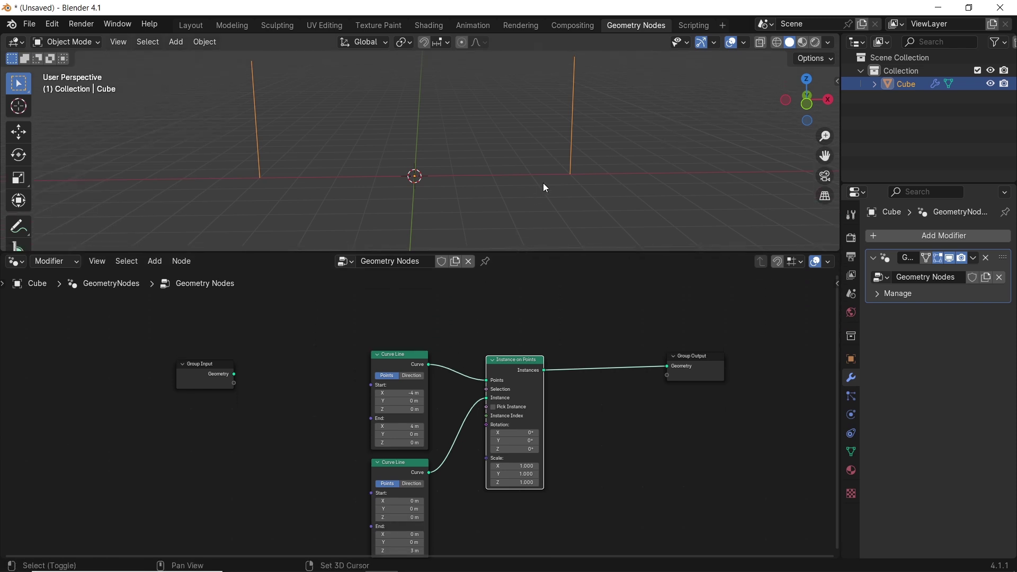
middle_drag(548, 221, 489, 244)
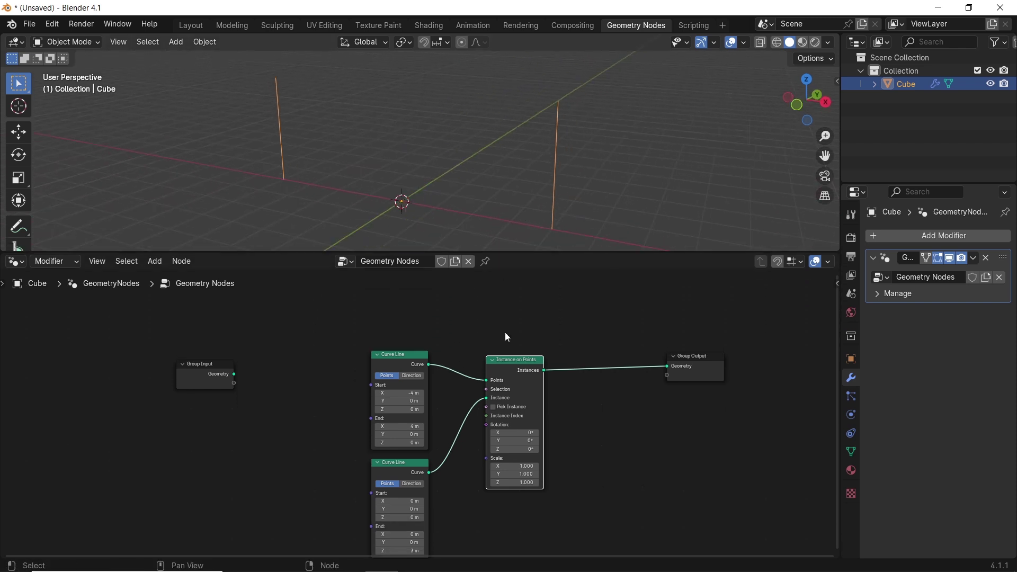
scroll(593, 402, up, 3)
click(362, 291)
middle_drag(428, 330, 483, 379)
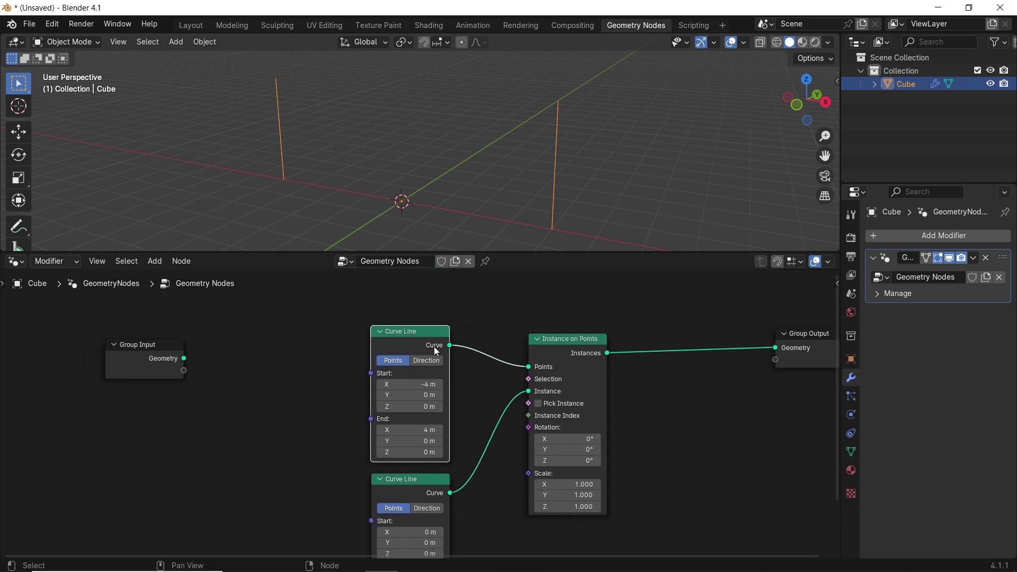
drag(555, 339, 624, 340)
key(shift+a)
text(resa)
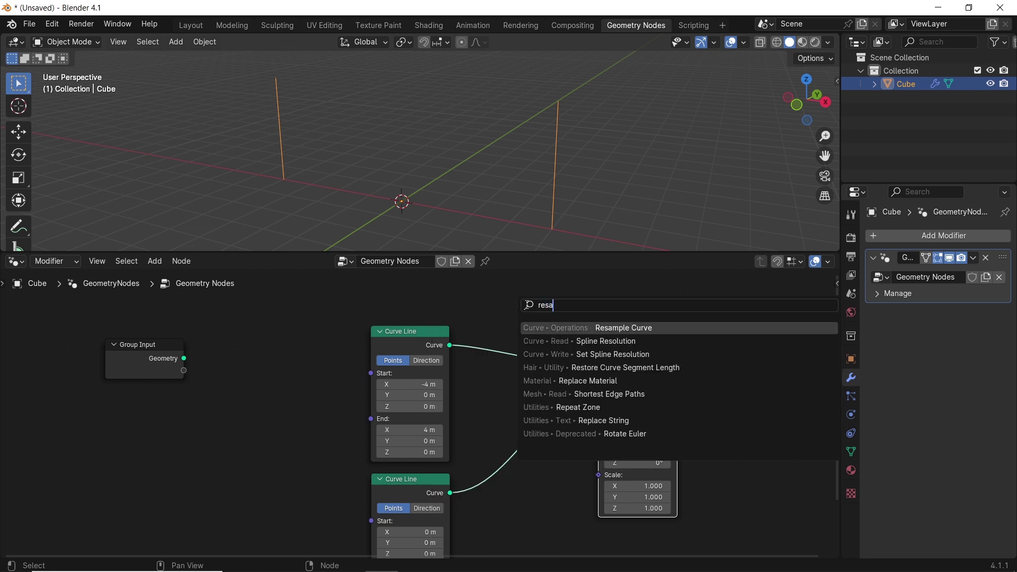
key(Return)
click(474, 313)
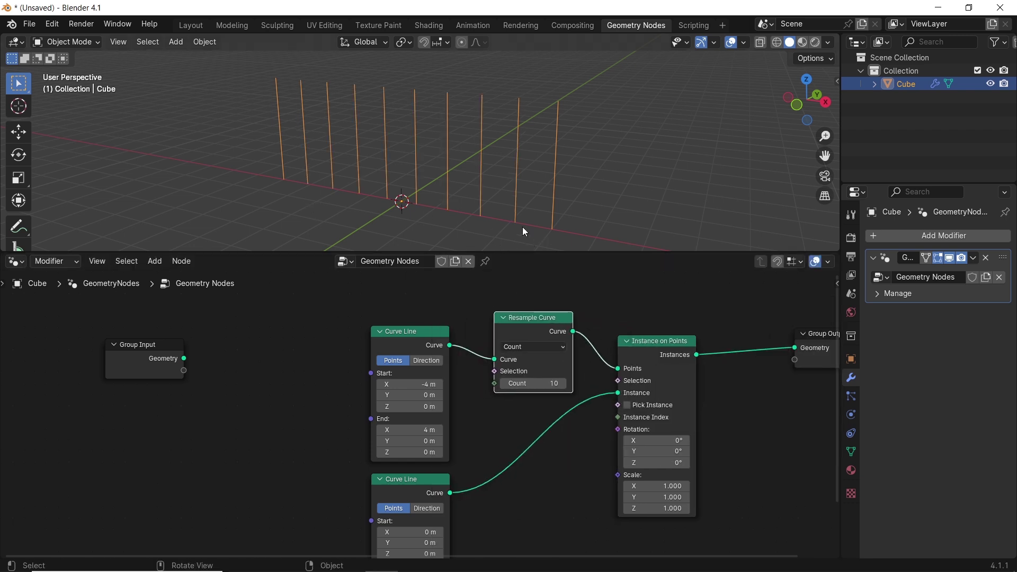
click(563, 384)
drag(563, 389, 548, 385)
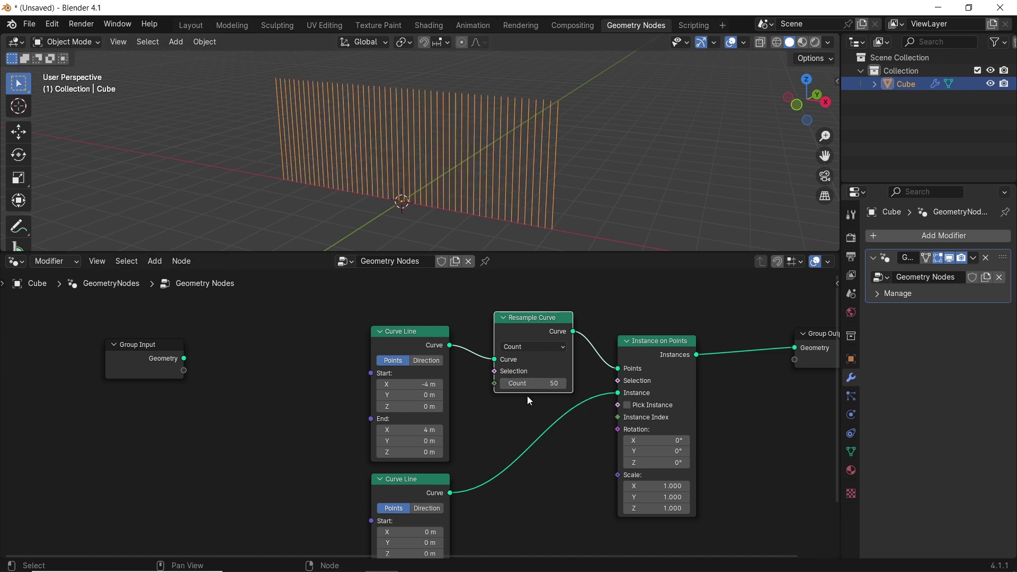
Insert a Curve to Mesh node between Instance on Points and Group Output
middle_drag(533, 398, 302, 410)
drag(586, 374, 677, 376)
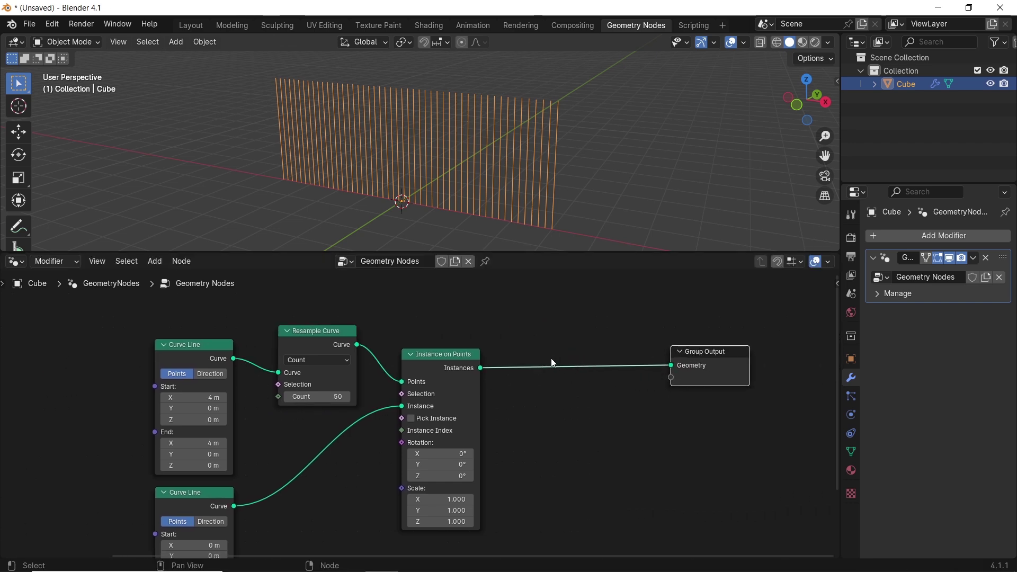
key(shift+a)
click(555, 306)
text(curve)
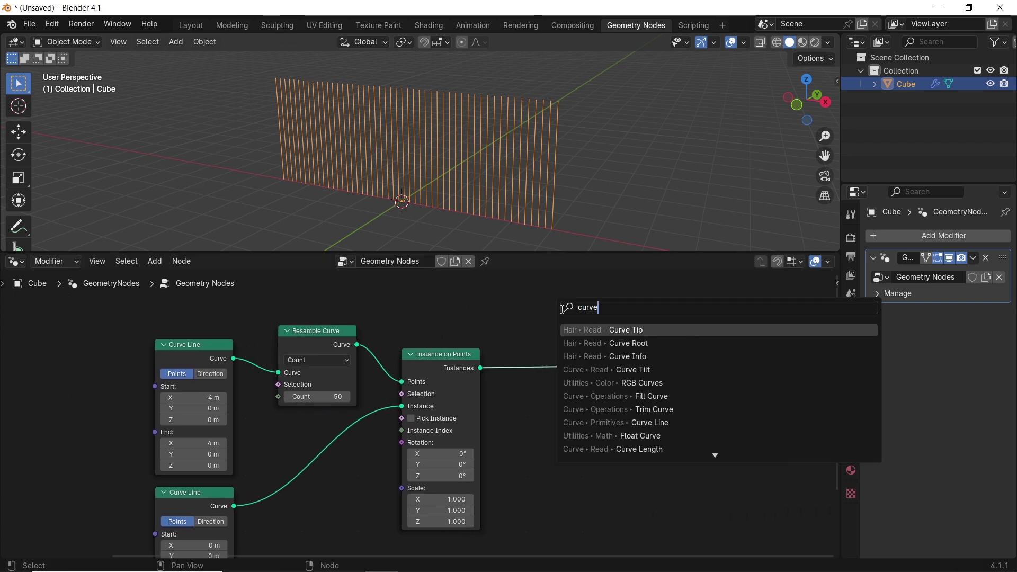
text( to m)
key(Return)
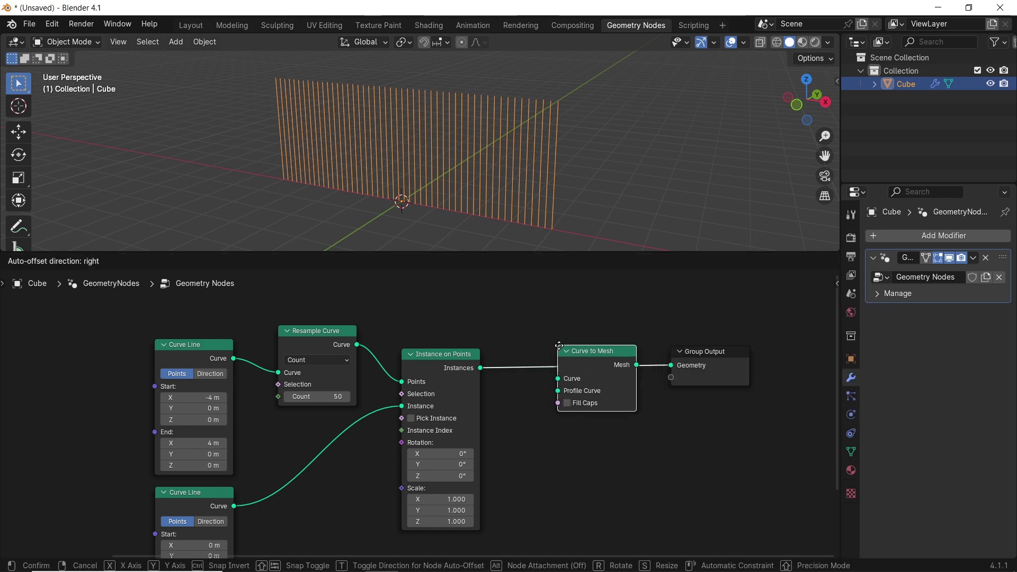
click(549, 346)
drag(702, 323, 678, 365)
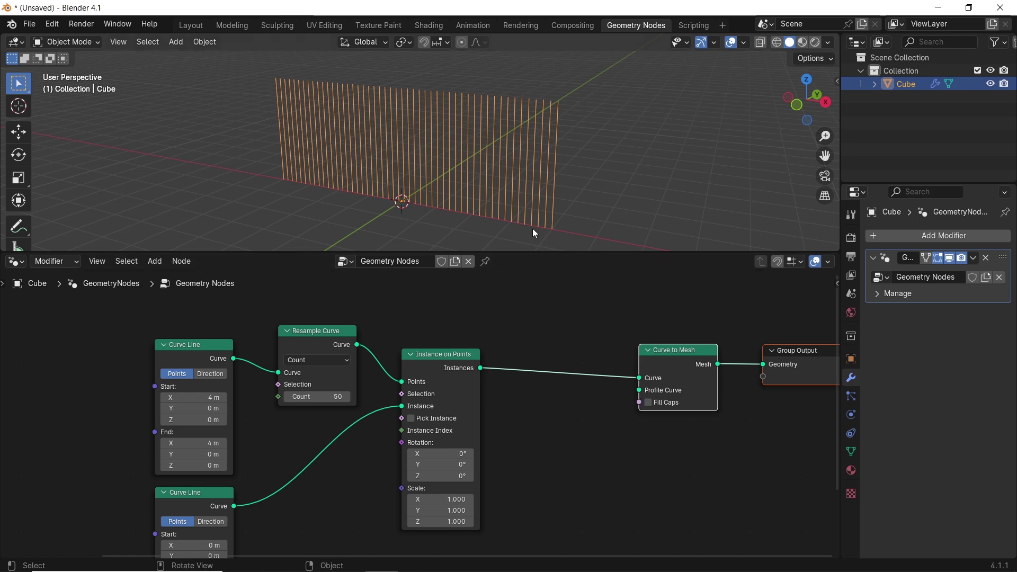
Duplicate the horizontal Curve Line node and connect the copy to the Profile Curve input of Curve to Mesh
click(199, 348)
key(shift+d)
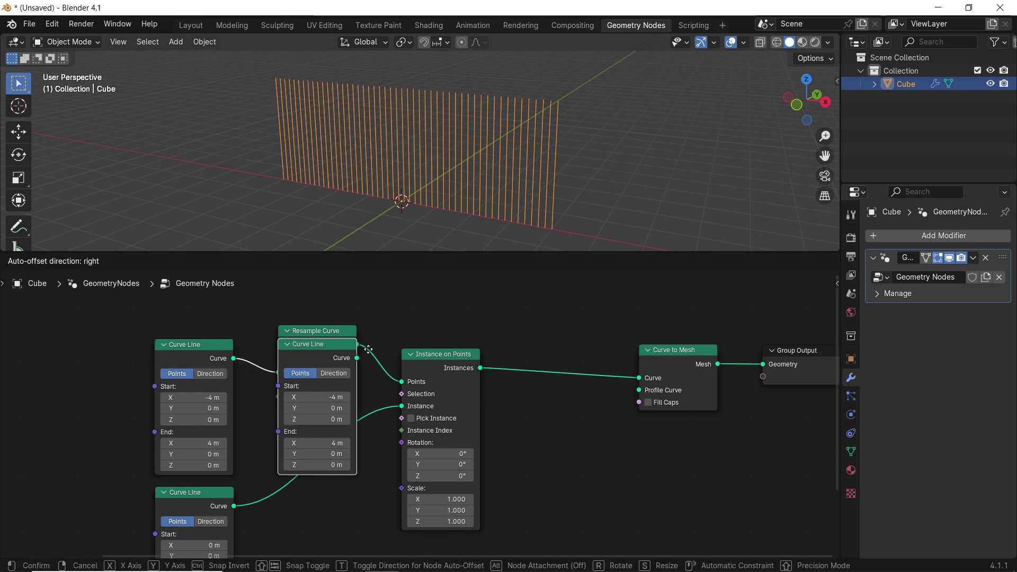
click(543, 404)
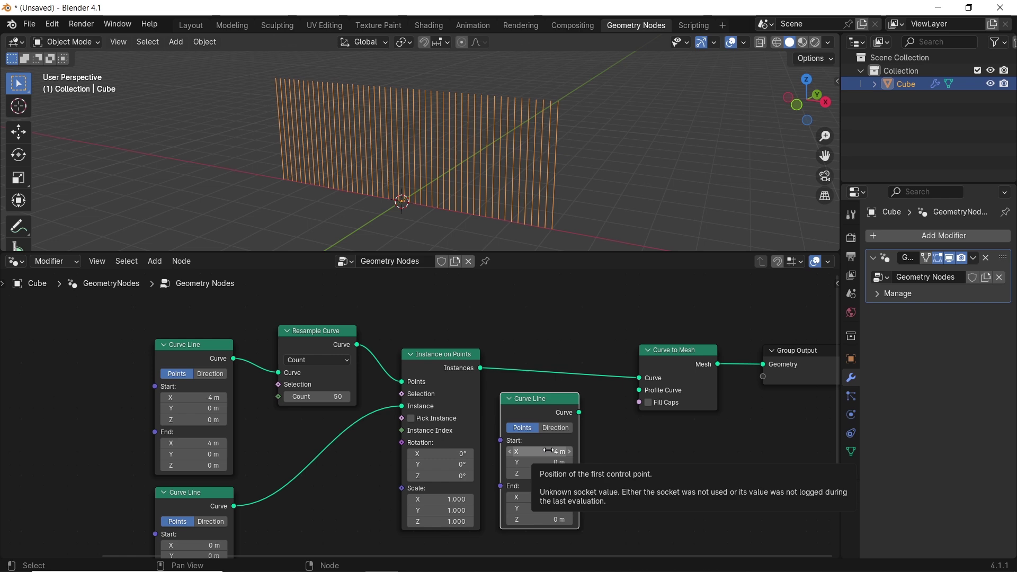
drag(580, 413, 639, 390)
scroll(574, 420, up, 3)
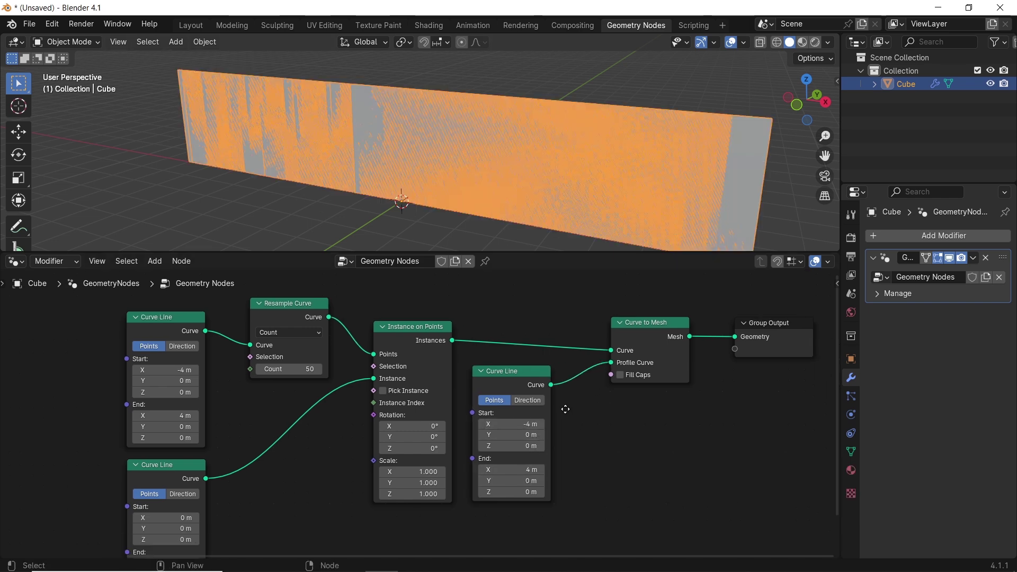
Set the profile Curve Line's end X to 0.3 m and start X to -0.3 m
click(537, 450)
text(0.3)
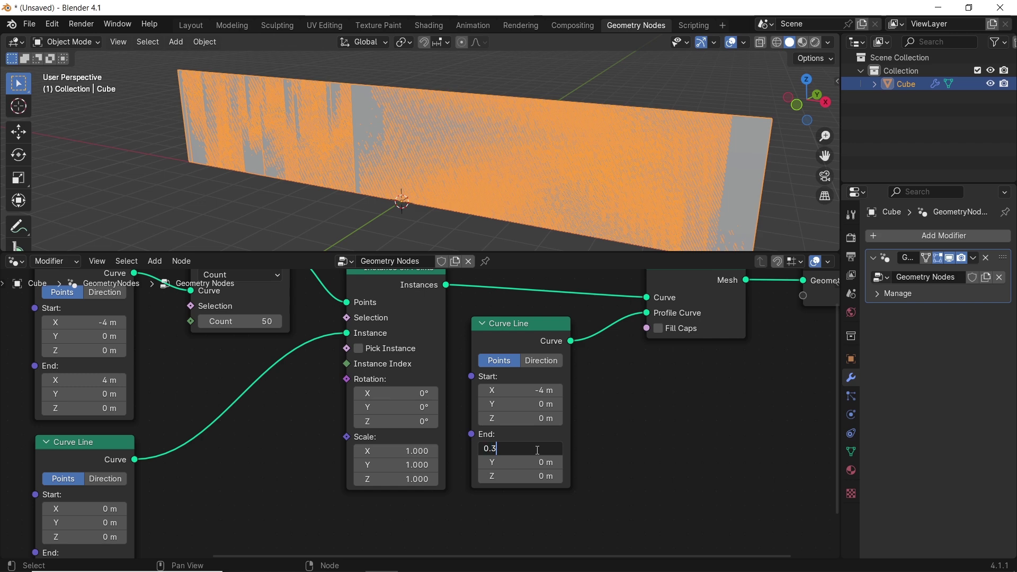
key(Return)
click(534, 390)
text(-0.3)
key(Return)
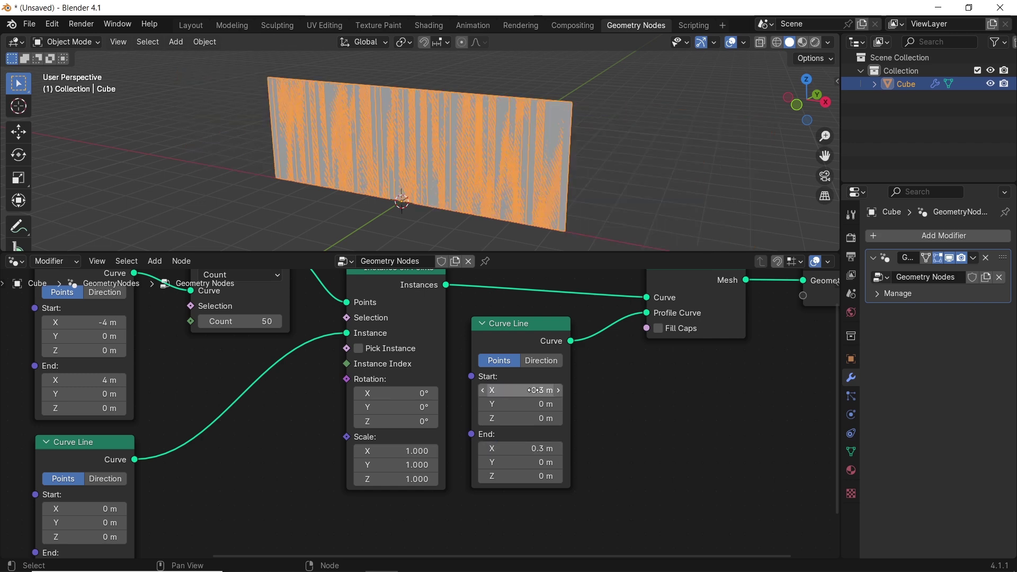
Narrow the profile Curve Line by setting its end X to 0.03 m and start X to -0.03 m
click(533, 448)
text(0.03)
key(Return)
click(495, 390)
click(495, 391)
text(0)
key(Return)
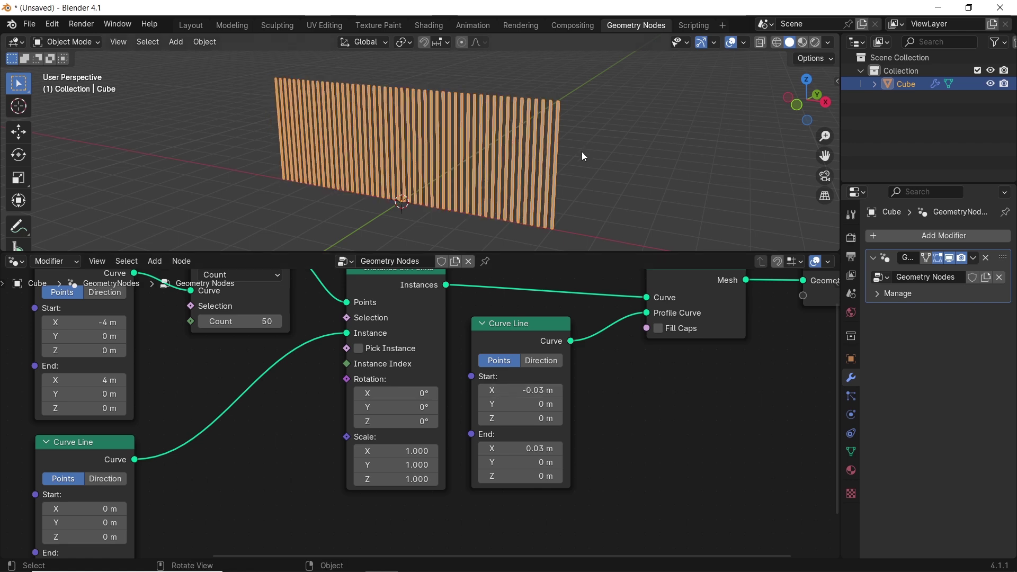
Set the Resample Curve count to 90 to pack the vertical strips closer together
scroll(582, 153, up, 3)
mouse_move(669, 124)
middle_down()
mouse_move(567, 169)
mouse_move(580, 185)
mouse_move(659, 141)
middle_up()
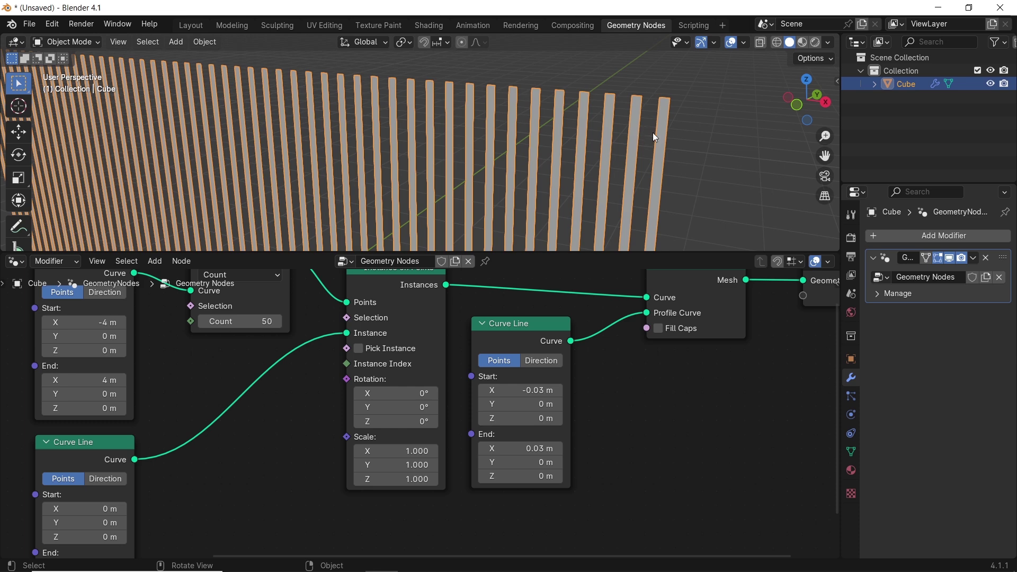
click(277, 319)
click(278, 318)
drag(253, 319, 313, 320)
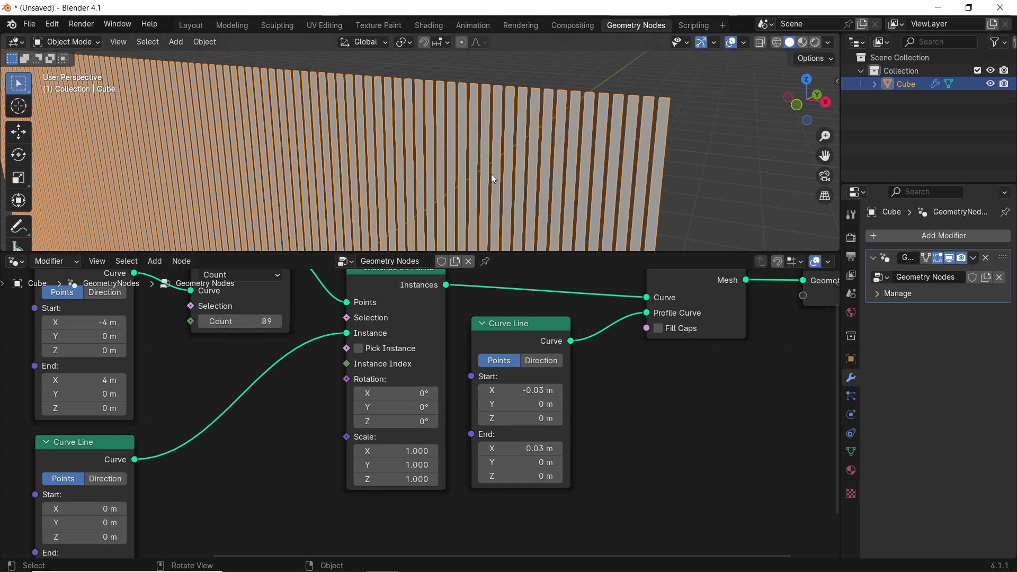
click(256, 321)
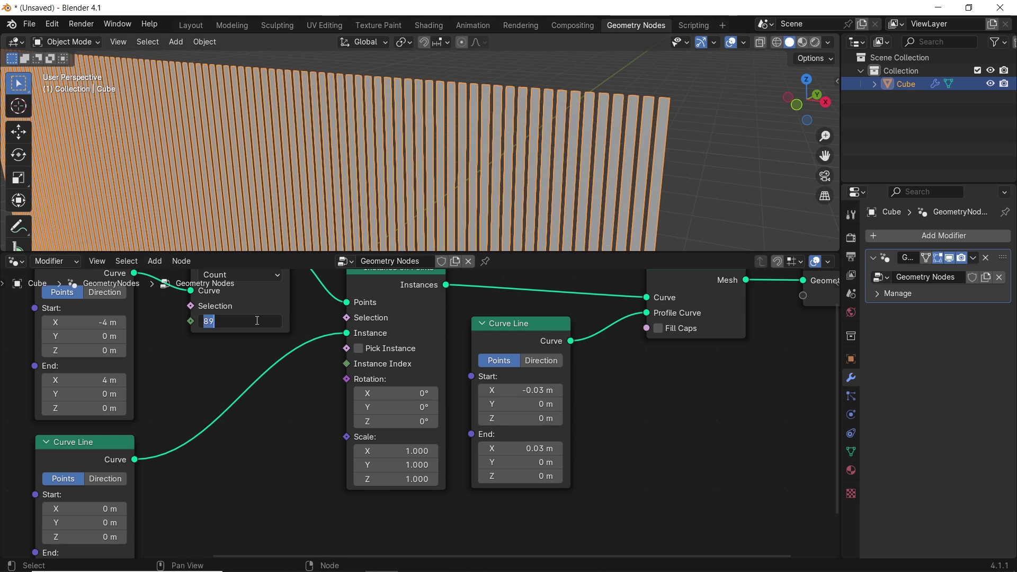
text(90)
key(Return)
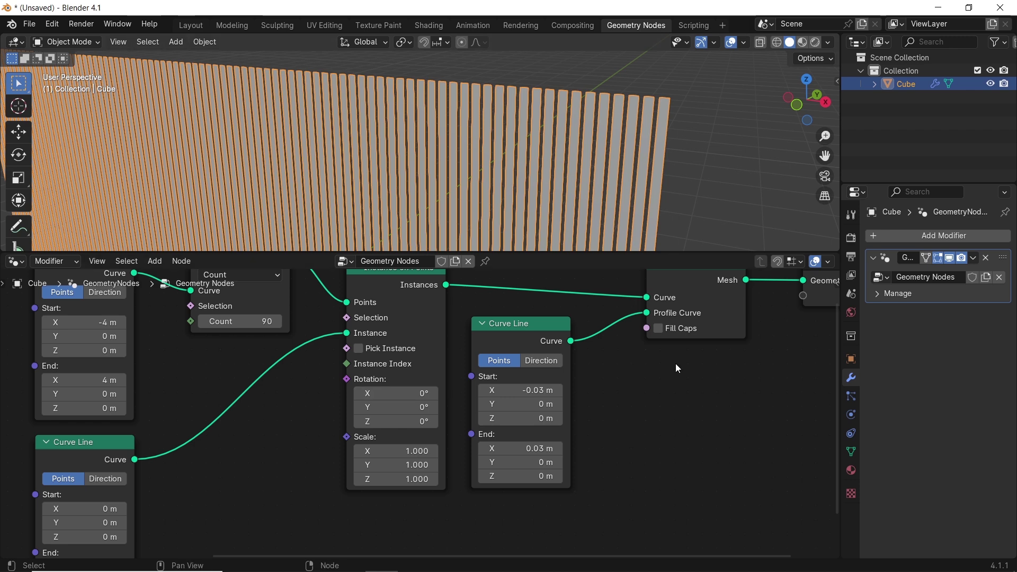
Move the Group Output node farther from Curve to Mesh to make room for another node
scroll(688, 378, down, 1)
middle_drag(469, 445, 347, 443)
click(471, 362)
drag(459, 350, 631, 351)
Hide the viewport overlays and enlarge the 3D viewport
middle_drag(582, 233, 340, 109)
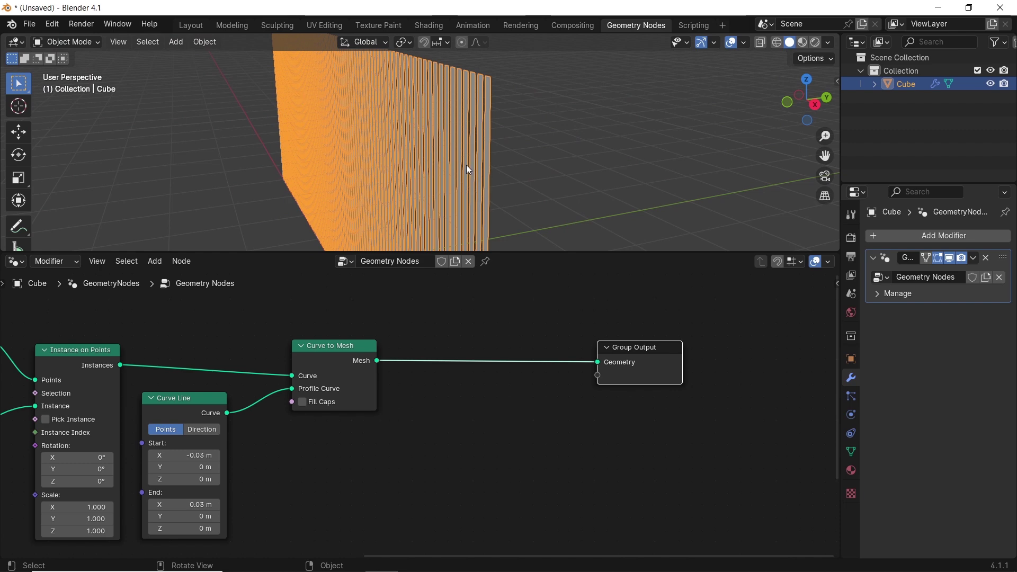
click(731, 43)
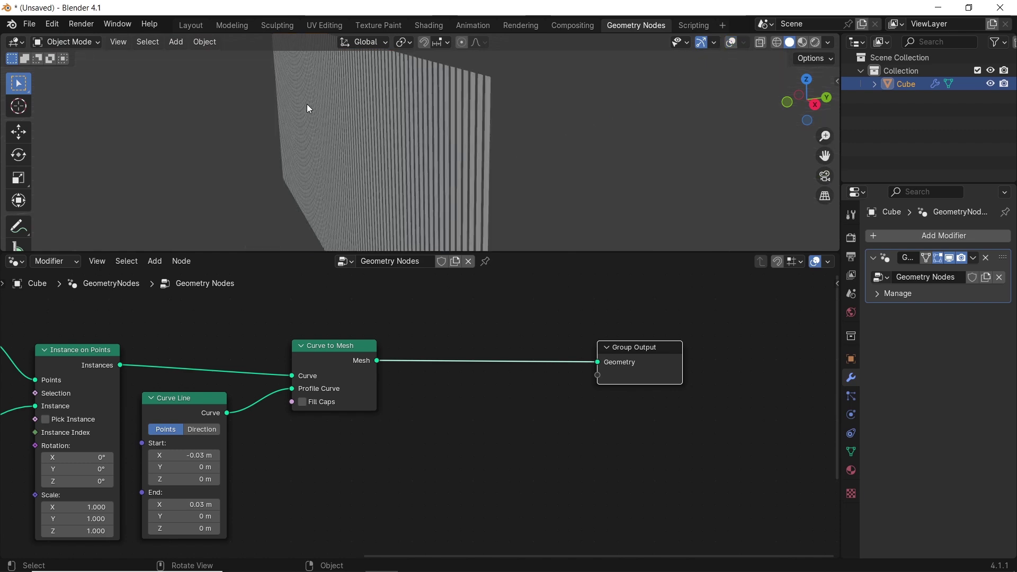
drag(526, 249, 527, 299)
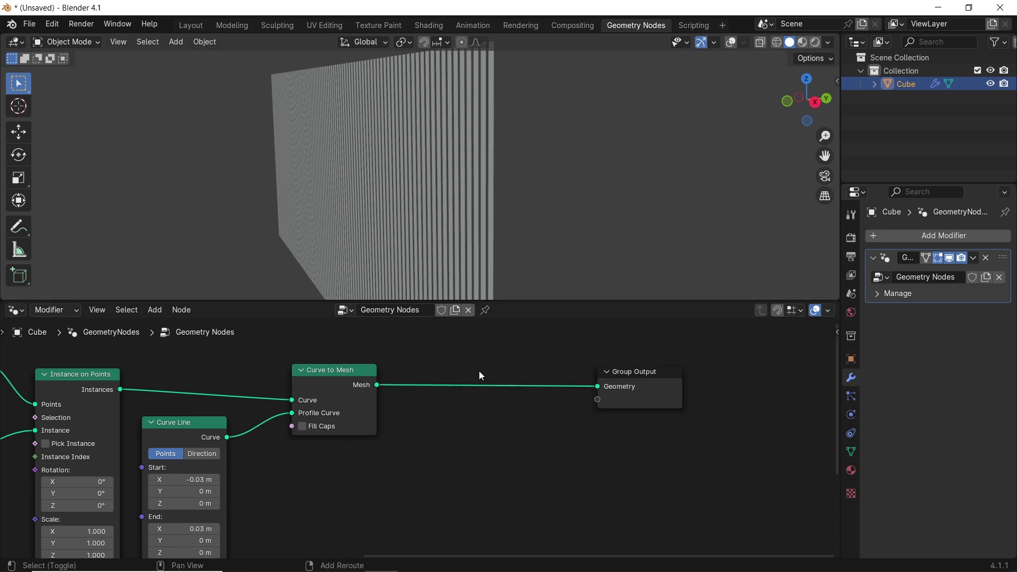
Insert an Extrude Mesh node between Curve to Mesh and Group Output, with an offset scale of 0.460
key(shift+a)
text(ex)
key(Return)
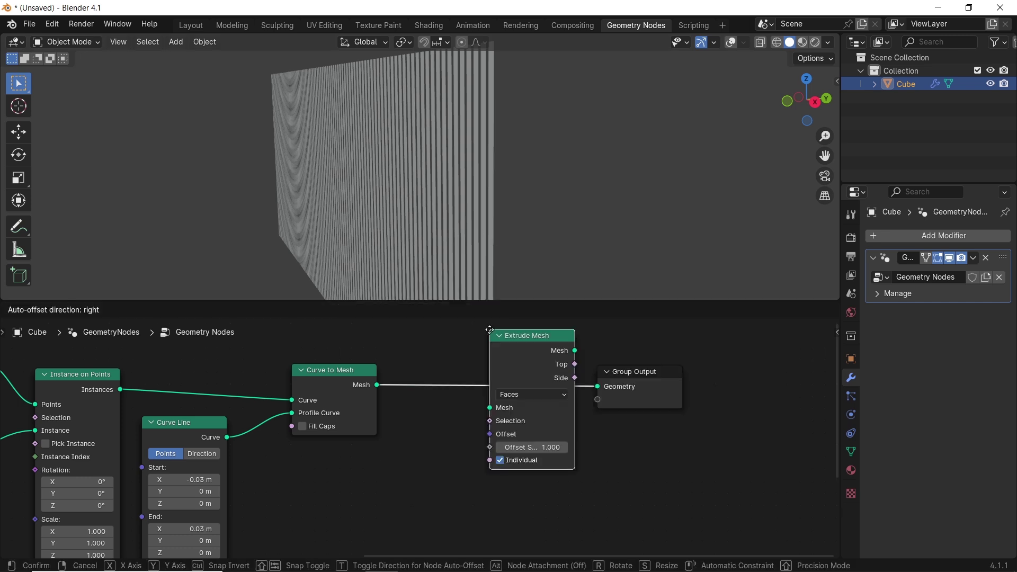
click(448, 343)
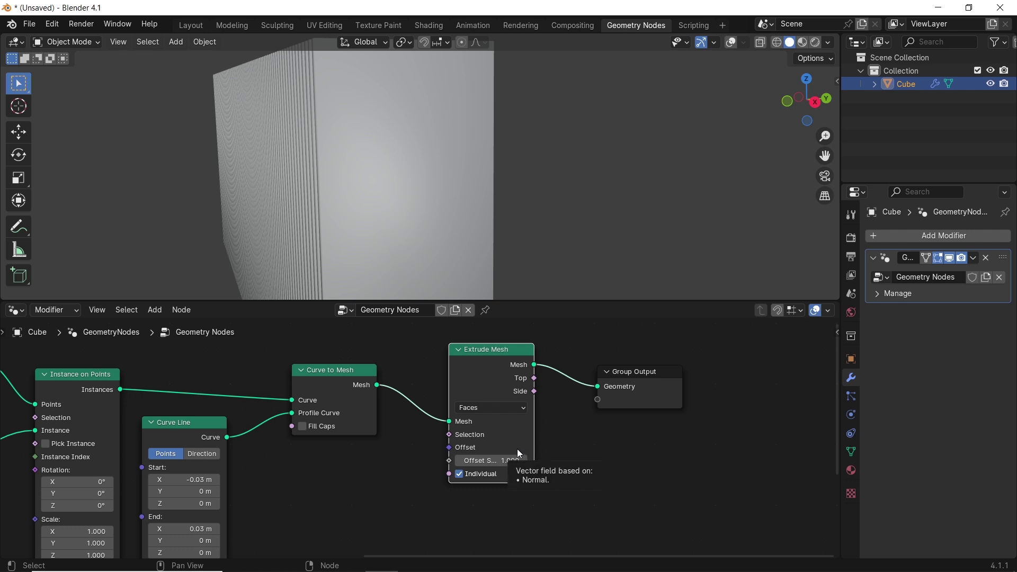
mouse_move(483, 462)
mouse_down()
mouse_move(471, 462)
mouse_move(487, 458)
mouse_up()
scroll(535, 179, down, 2)
middle_drag(535, 179, 512, 177)
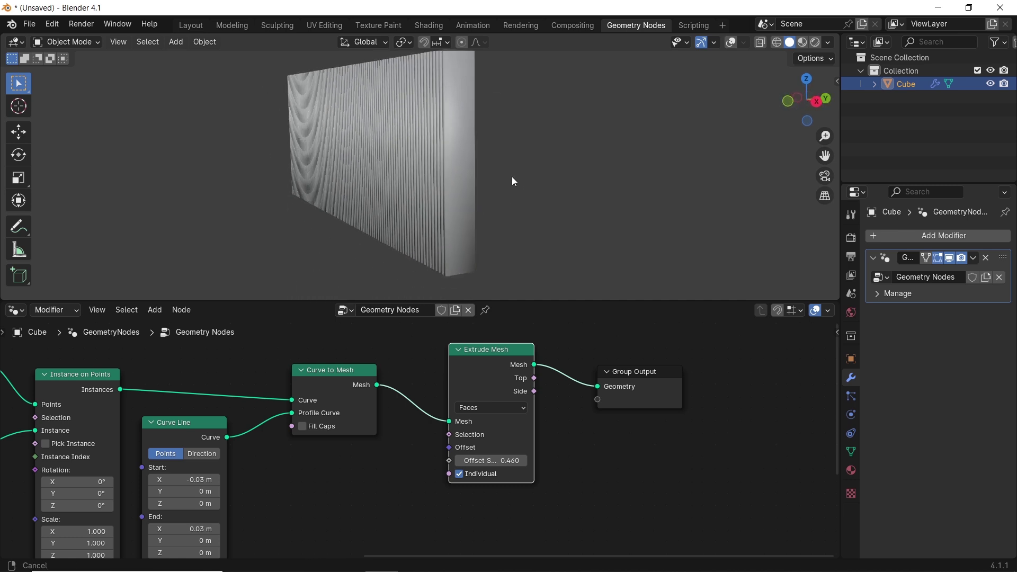
Enable Cavity in the viewport shading options and adjust its settings
scroll(511, 176, up, 1)
click(828, 42)
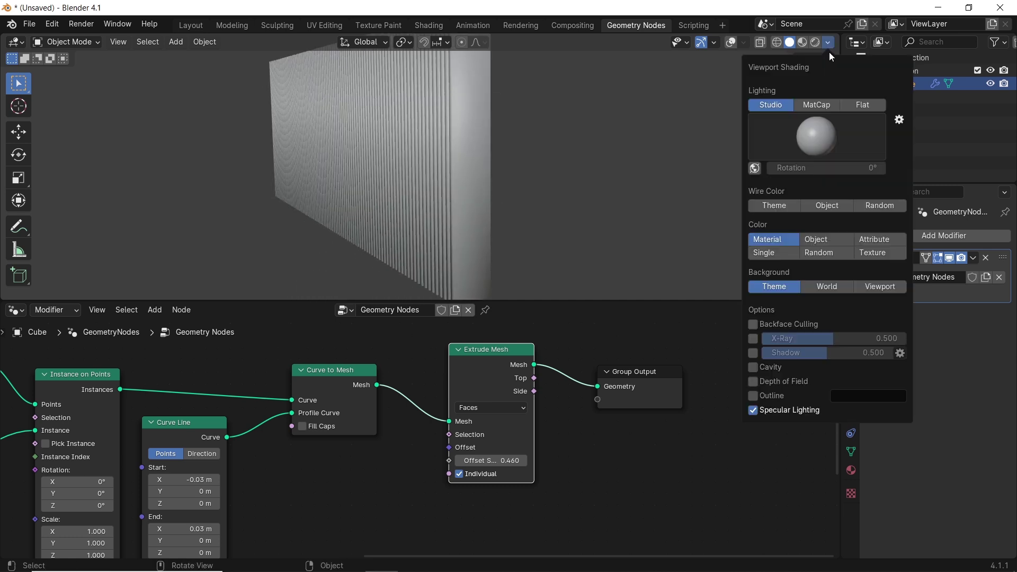
click(753, 367)
drag(863, 396, 895, 395)
click(883, 369)
click(865, 411)
middle_drag(541, 173, 462, 190)
Insert a Set Shade Smooth node between Extrude Mesh and Group Output and disable its Shade Smooth option
drag(640, 390, 805, 378)
key(shift+a)
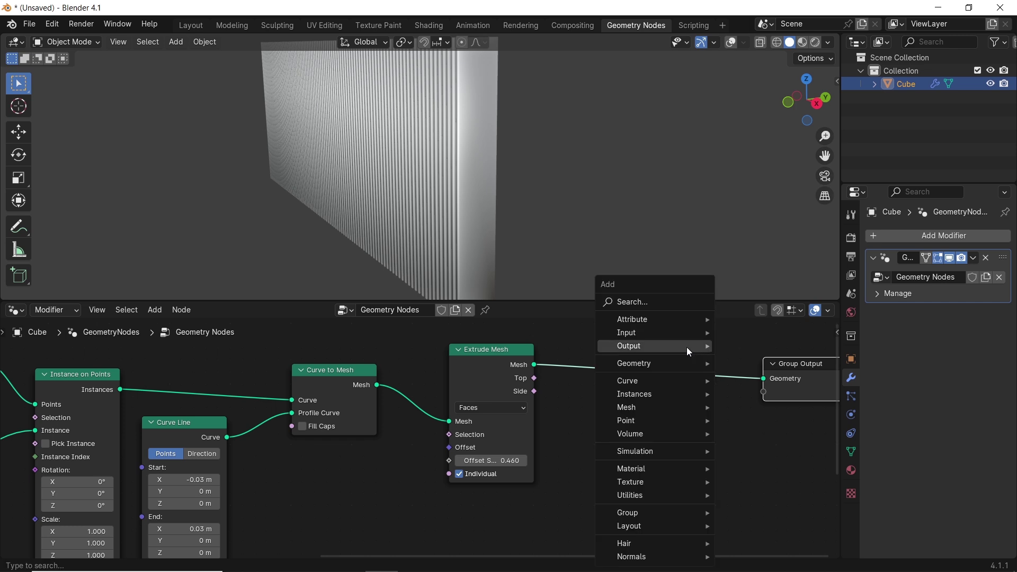
click(650, 299)
text(shade)
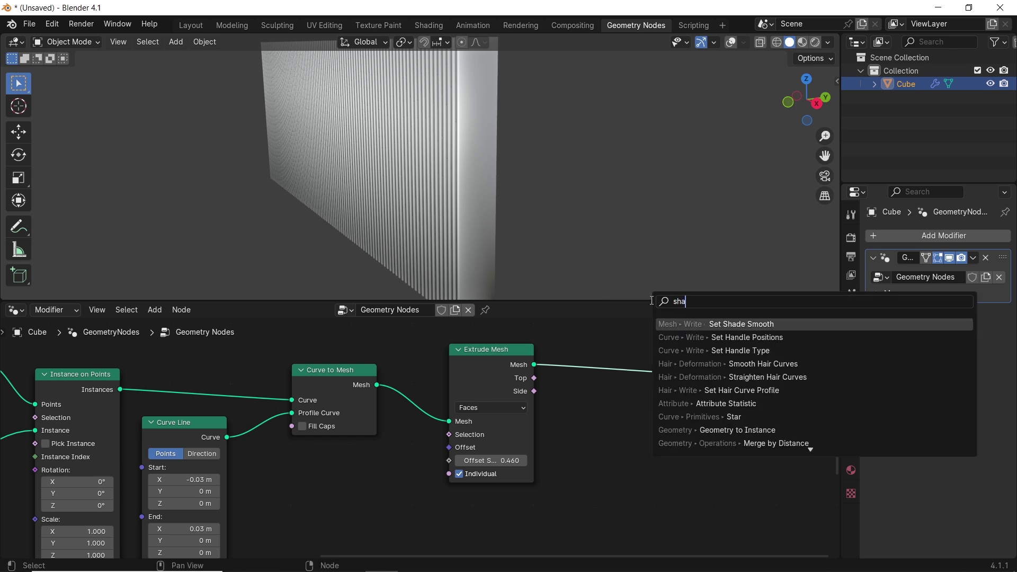
click(732, 324)
click(701, 334)
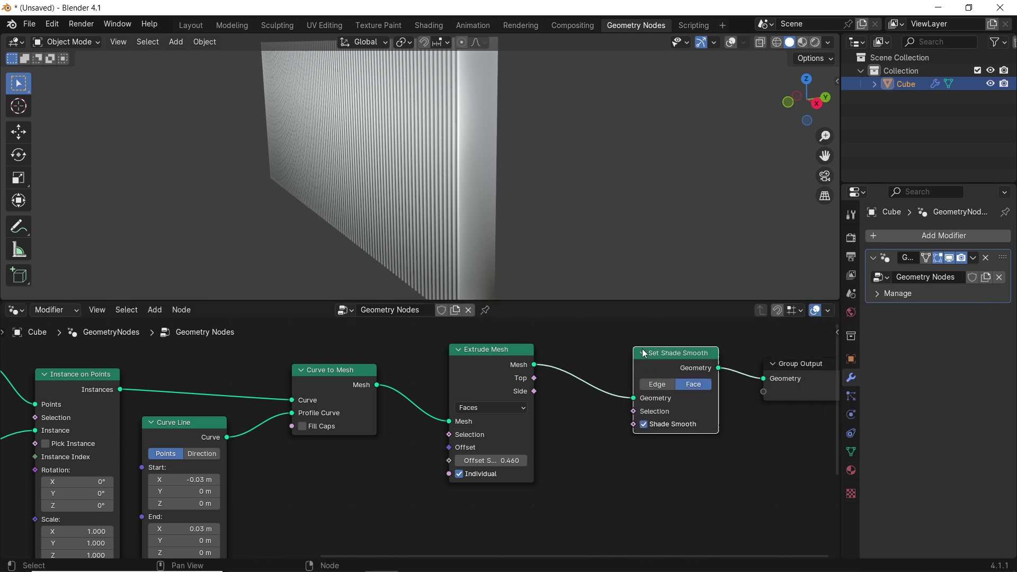
right_click(601, 99)
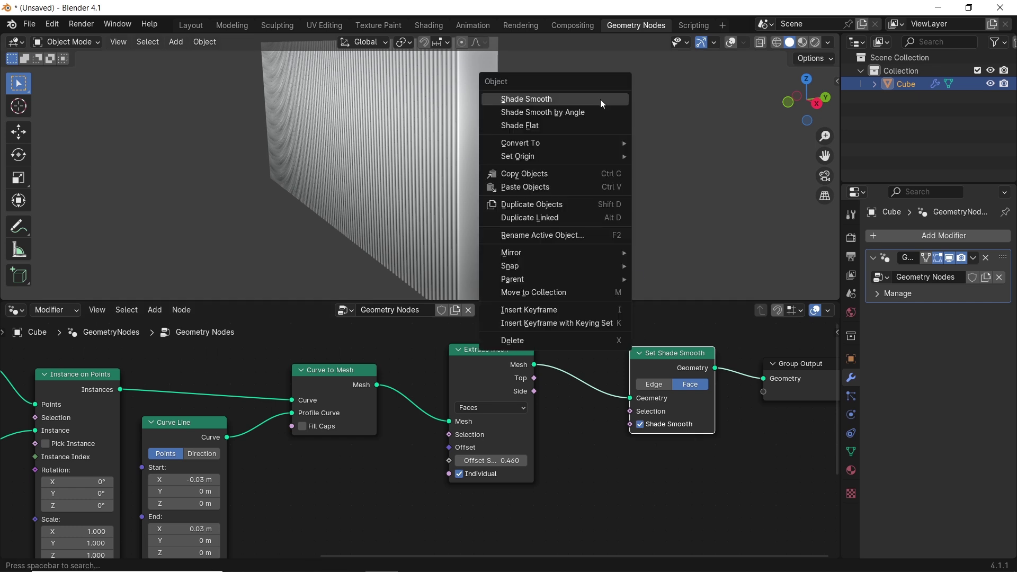
click(640, 424)
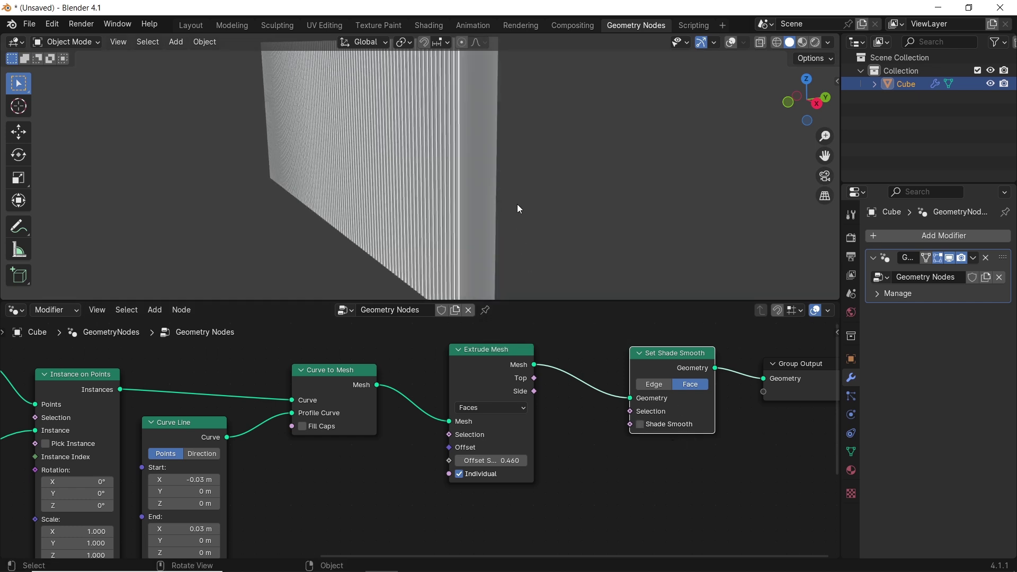
Move the Set Shade Smooth and Group Output nodes together farther away from Extrude Mesh
middle_drag(580, 435, 445, 450)
drag(669, 348, 542, 414)
drag(574, 368, 811, 371)
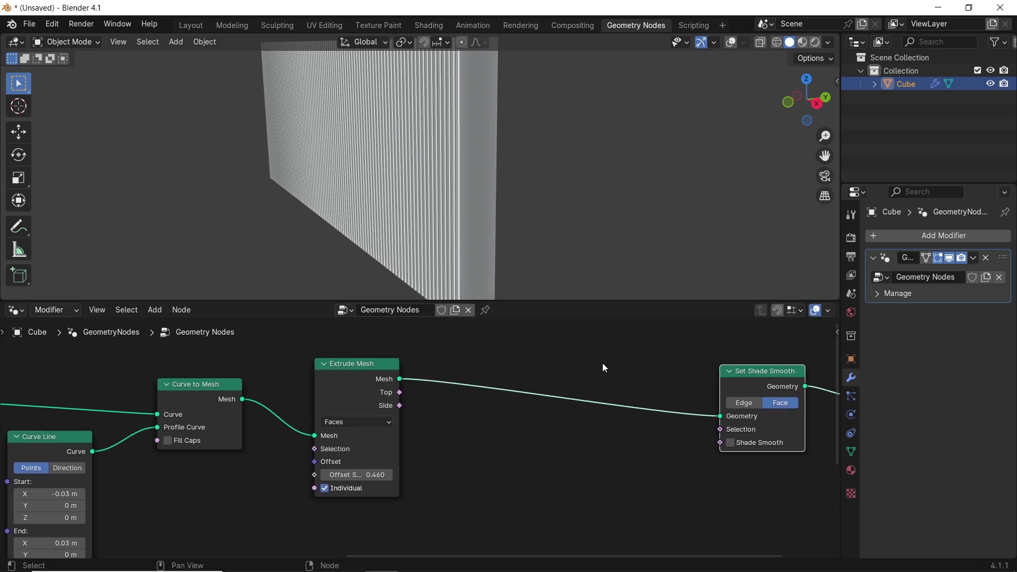
Insert a Set Position node on the link between Extrude Mesh and Set Shade Smooth
scroll(466, 185, down, 4)
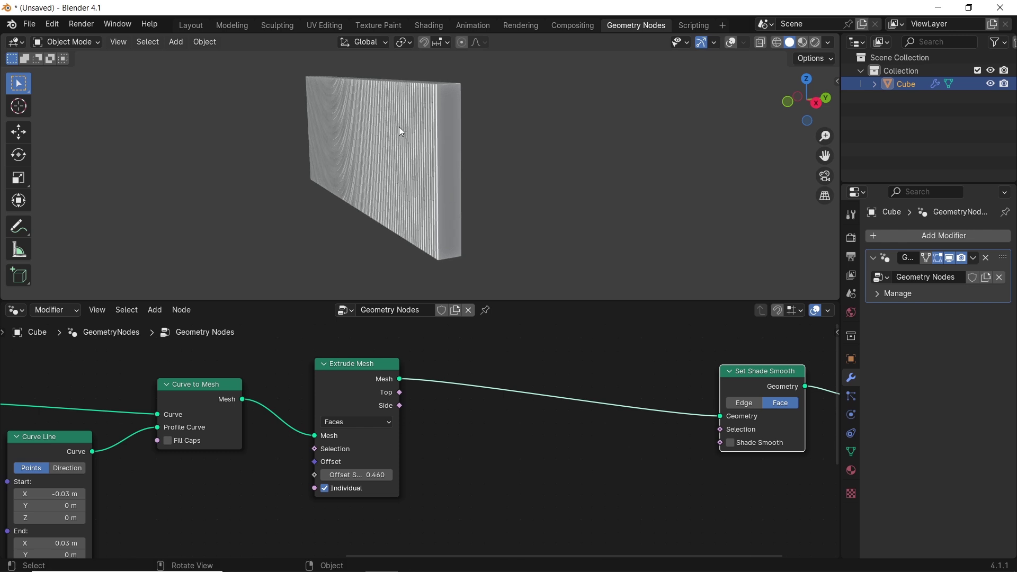
scroll(474, 450, down, 2)
middle_drag(472, 474, 484, 424)
key(shift+a)
click(509, 302)
text(s)
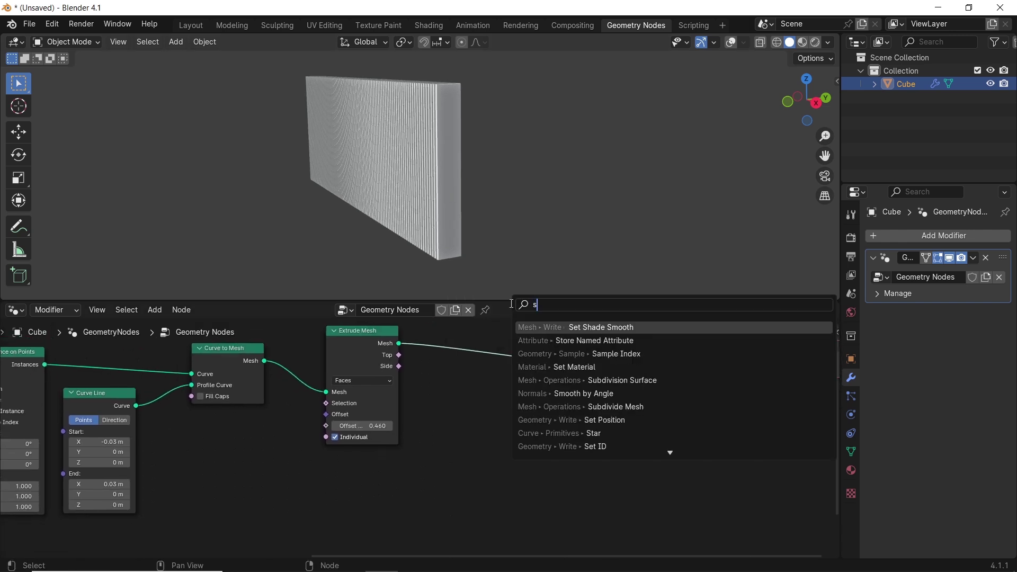
text(et po)
key(Return)
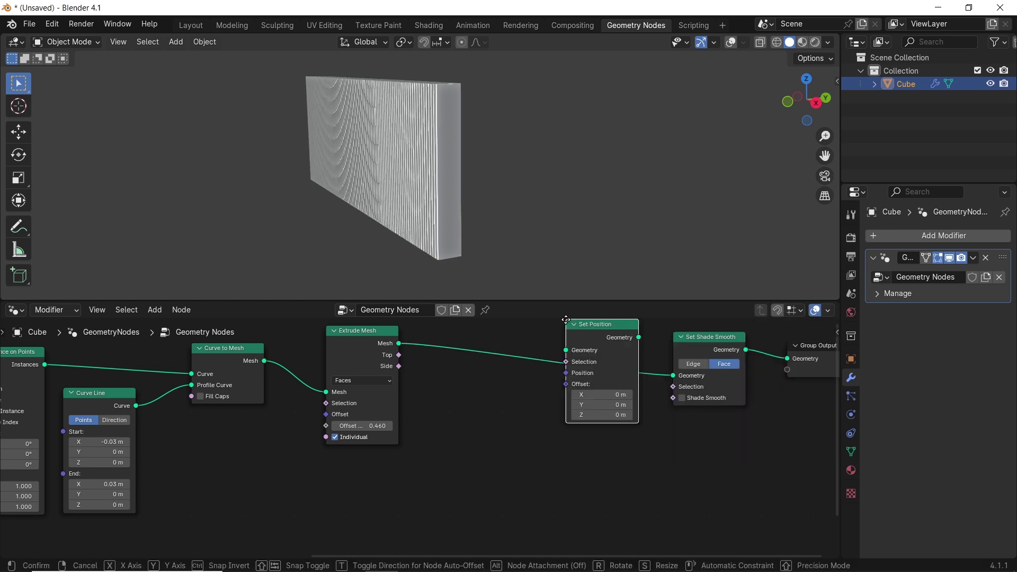
click(499, 346)
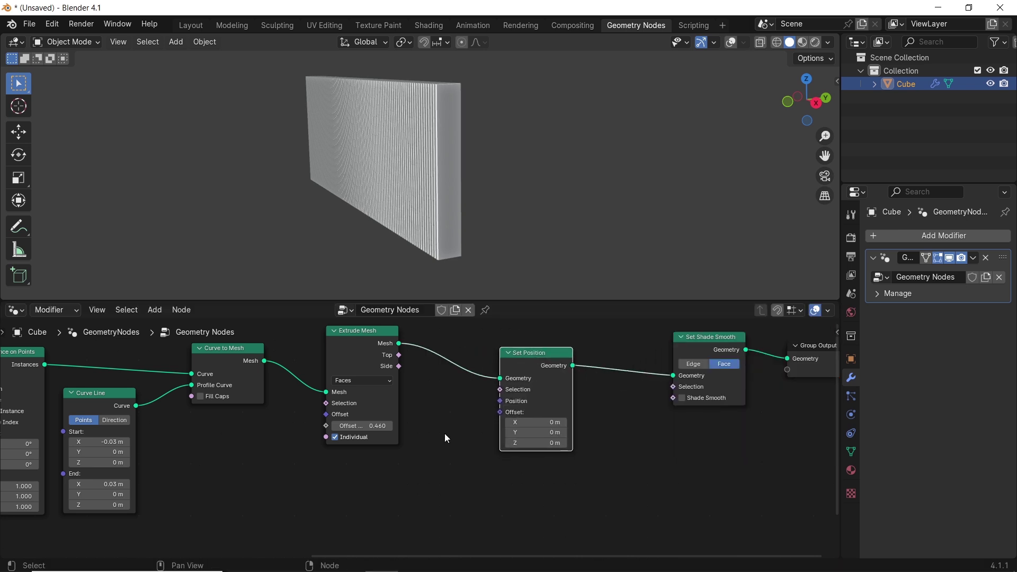
Try a different offset value on the Set Position node and undo it
middle_drag(462, 419, 502, 392)
drag(569, 405, 518, 406)
key(ctrl+z)
Add a Noise Texture node in the empty area below the main node chain
middle_drag(512, 413, 564, 401)
scroll(421, 449, up, 2)
middle_drag(403, 520, 409, 431)
key(shift+a)
click(377, 301)
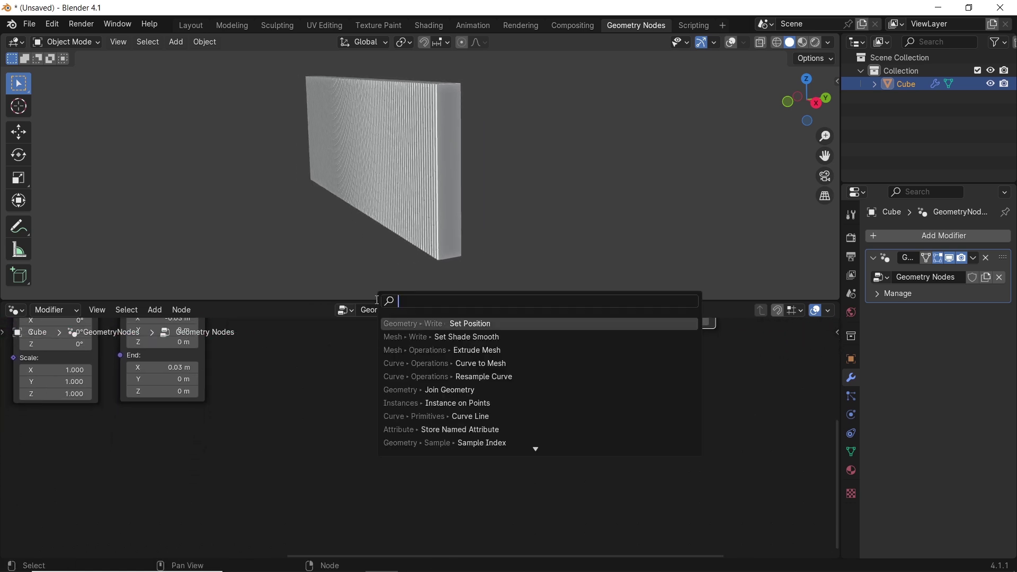
text(noi)
click(408, 323)
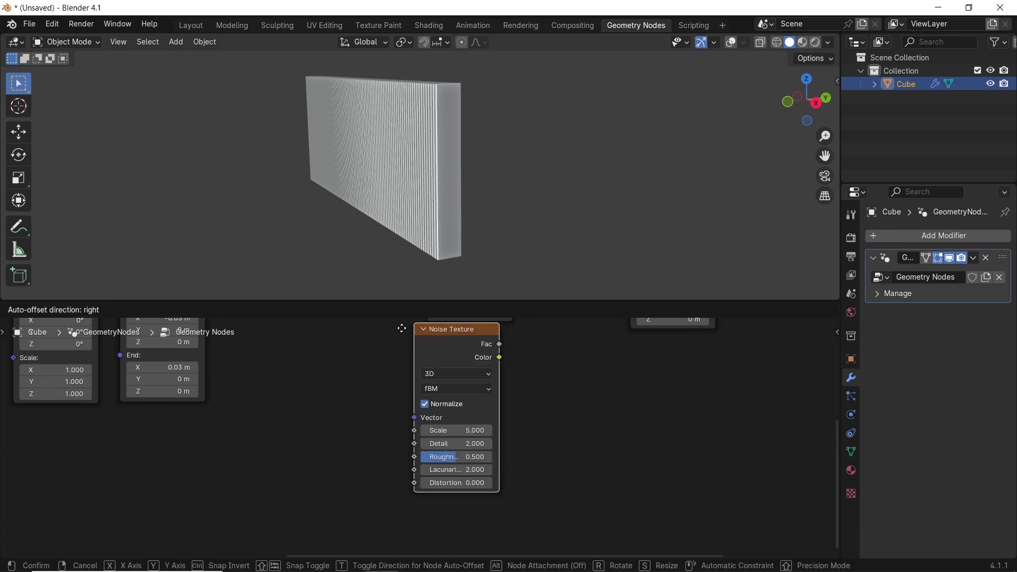
click(320, 373)
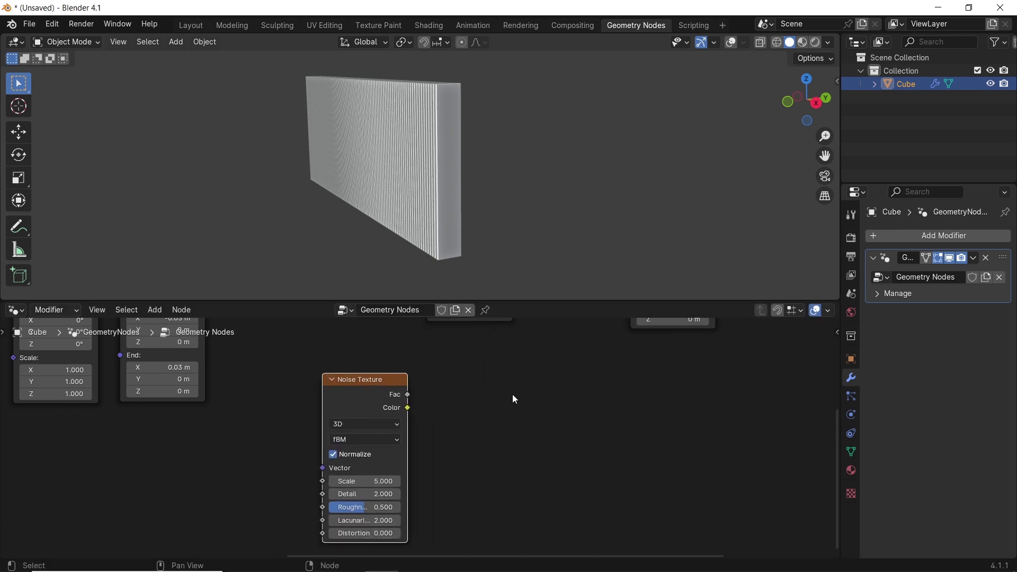
Add a Combine XYZ node, feeding the noise Fac into its Y and its Vector into the Set Position Offset
key(shift+a)
click(501, 302)
text(com)
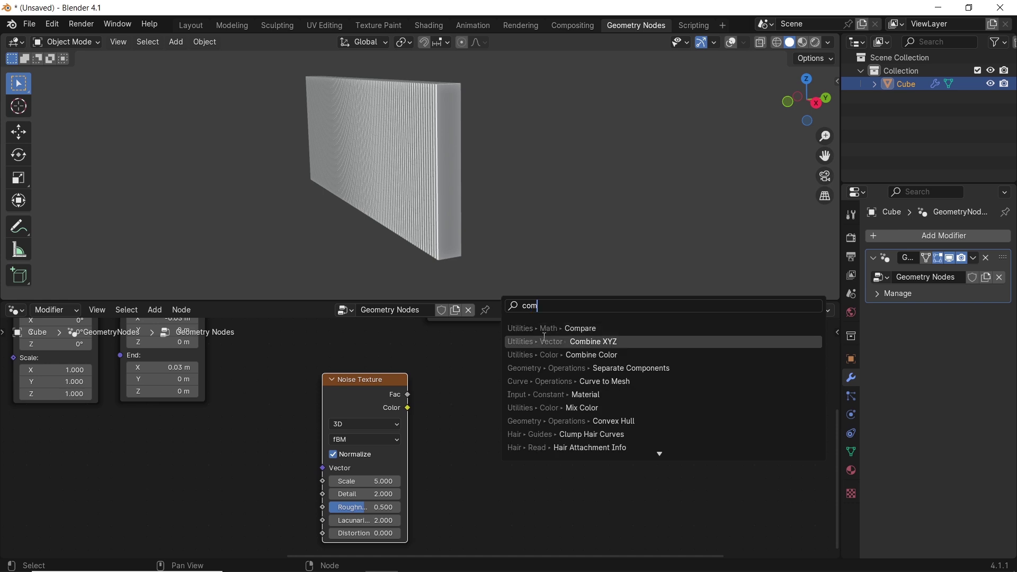
click(546, 341)
click(458, 376)
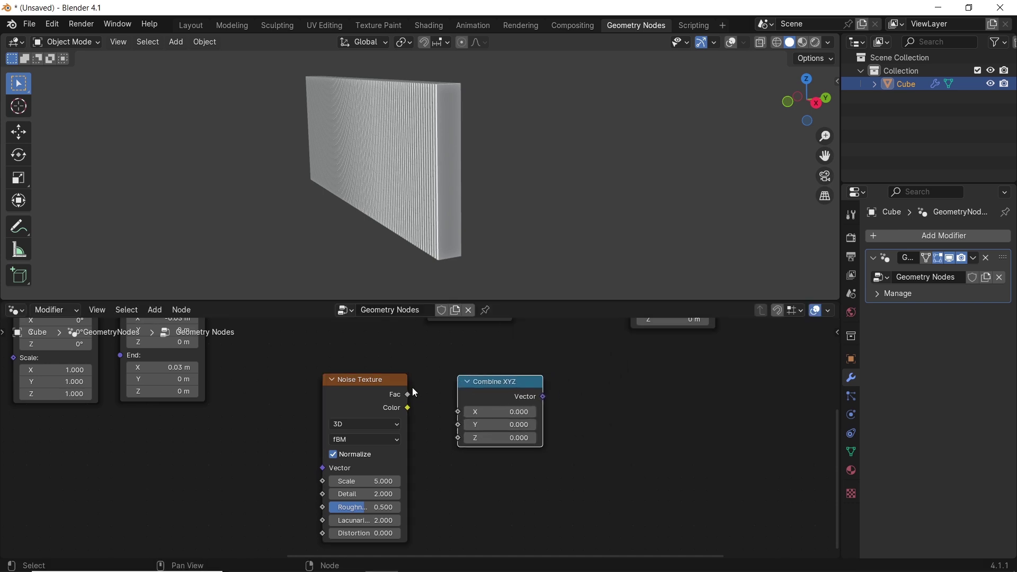
drag(412, 395, 459, 424)
middle_drag(582, 338, 559, 423)
drag(524, 482, 605, 377)
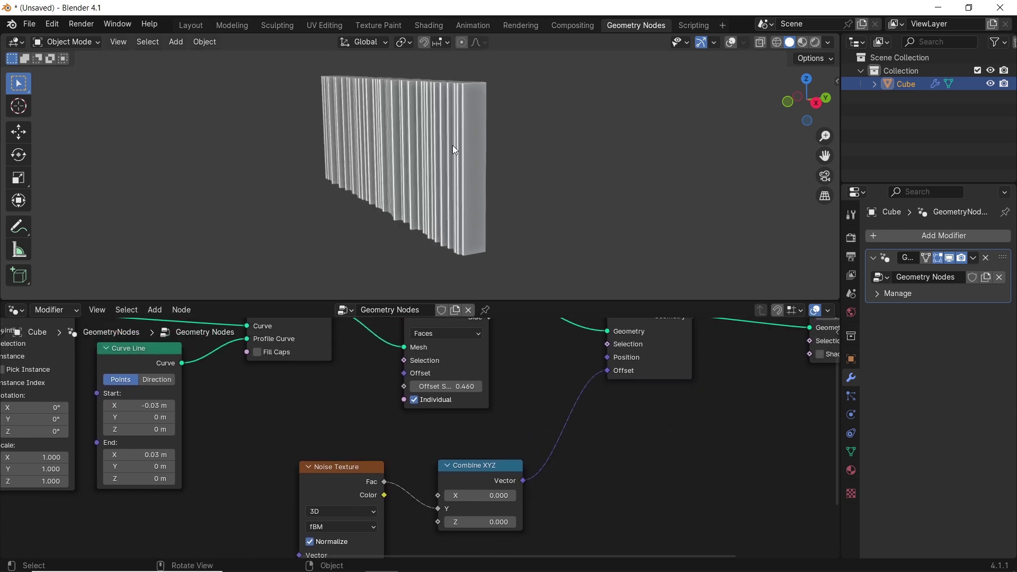
Insert a Realize Instances node between Instance on Points and Curve to Mesh
middle_drag(453, 150, 489, 182)
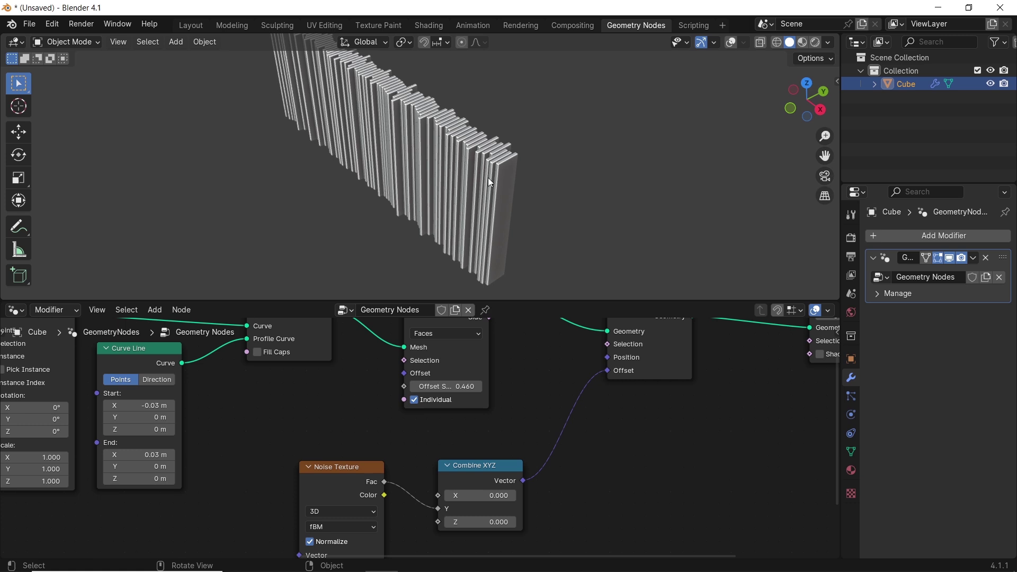
scroll(590, 197, up, 2)
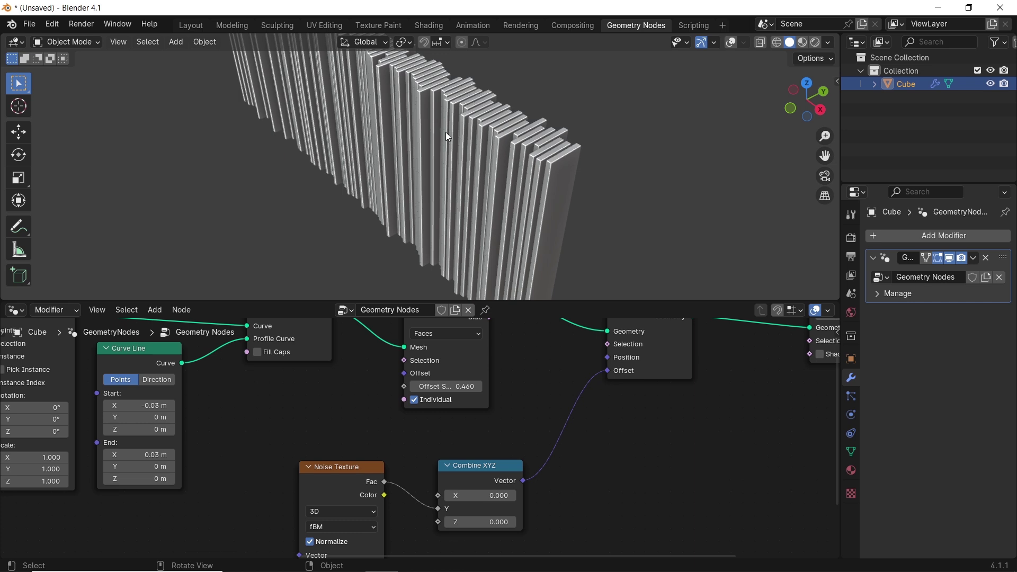
scroll(564, 175, up, 1)
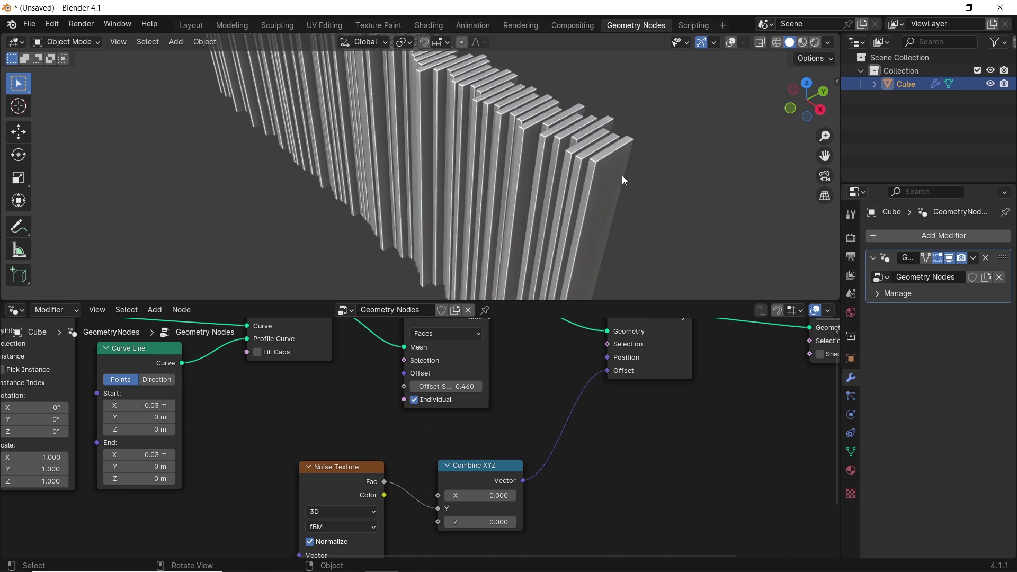
scroll(392, 376, down, 2)
middle_drag(392, 376, 556, 438)
key(shift+a)
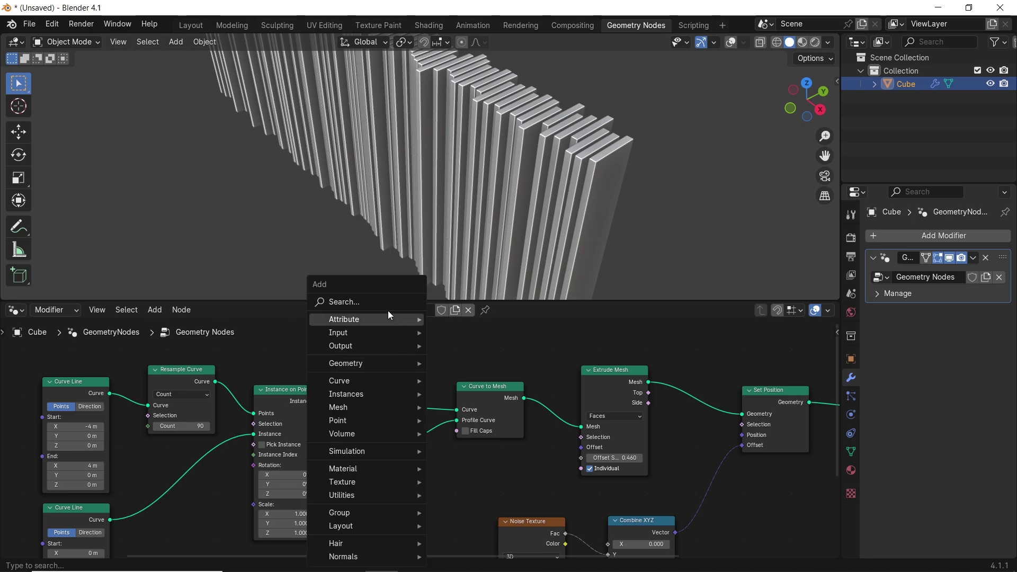
click(339, 300)
text(rep)
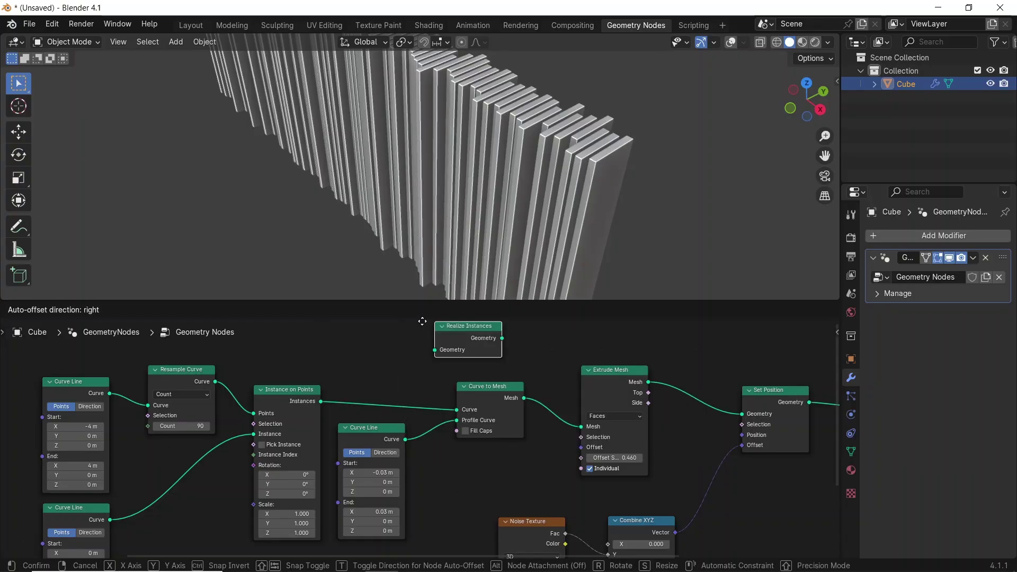
click(391, 389)
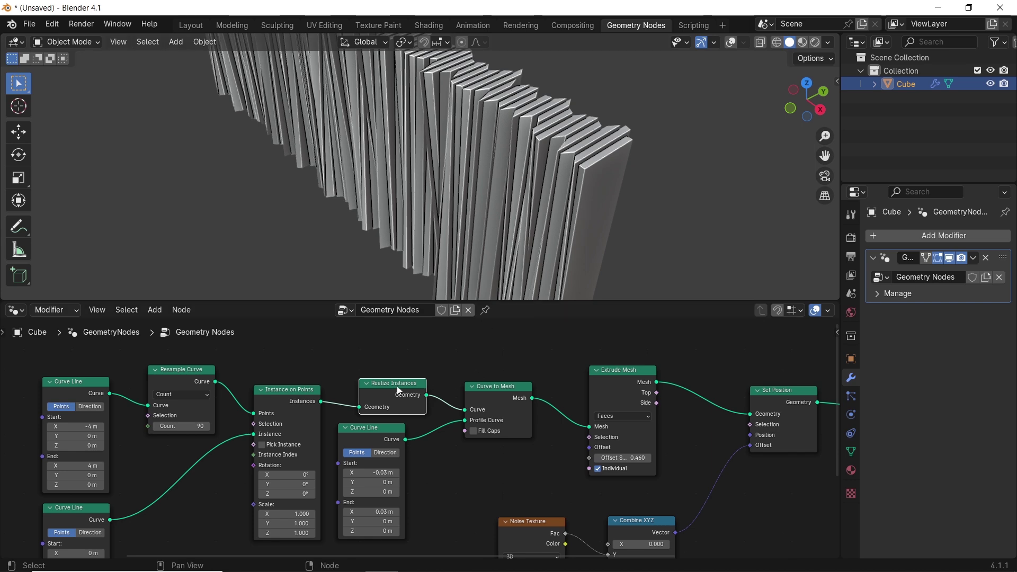
Mute and unmute the Realize Instances node to compare the wall with and without it
key(m)
key(m)
scroll(549, 167, down, 4)
middle_drag(482, 185, 440, 175)
scroll(519, 450, down, 2)
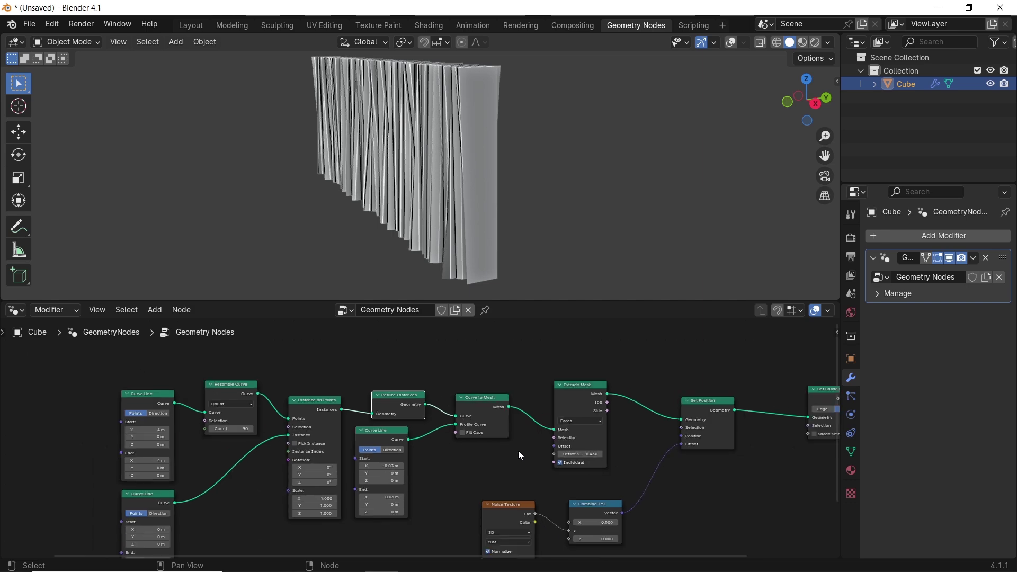
Set the Noise Texture scale to 2.240
middle_drag(529, 460, 467, 377)
middle_drag(435, 169, 471, 161)
shift+middle_drag(472, 202, 478, 249)
scroll(488, 452, up, 4)
middle_drag(526, 497, 547, 435)
shift+drag(512, 455, 333, 455)
middle_drag(470, 214, 502, 157)
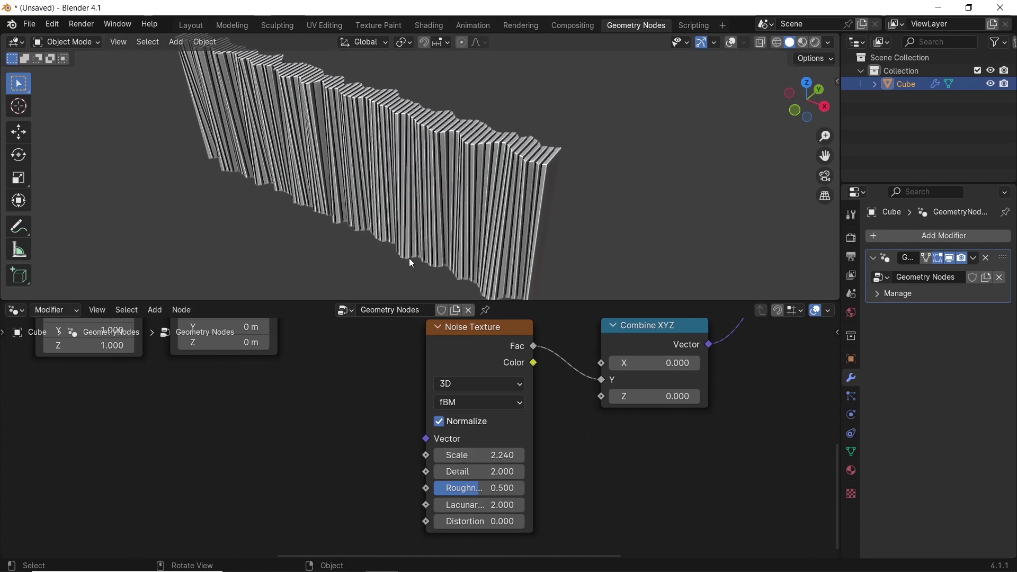
Duplicate the Resample Curve node and insert the copy between the vertical Curve Line and the Instance input
scroll(228, 422, down, 4)
middle_drag(228, 422, 667, 506)
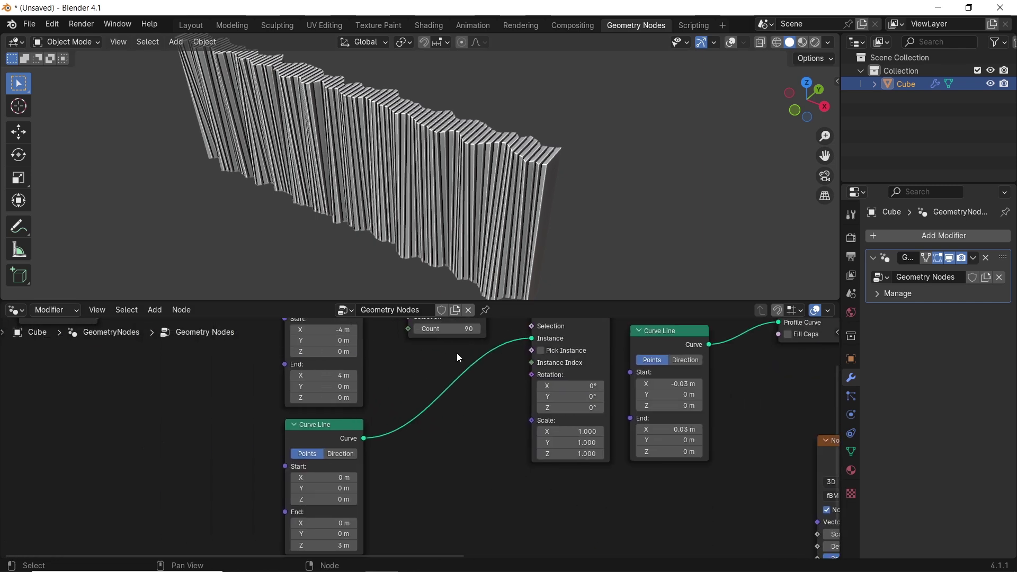
middle_drag(459, 358, 438, 380)
click(420, 354)
key(shift+d)
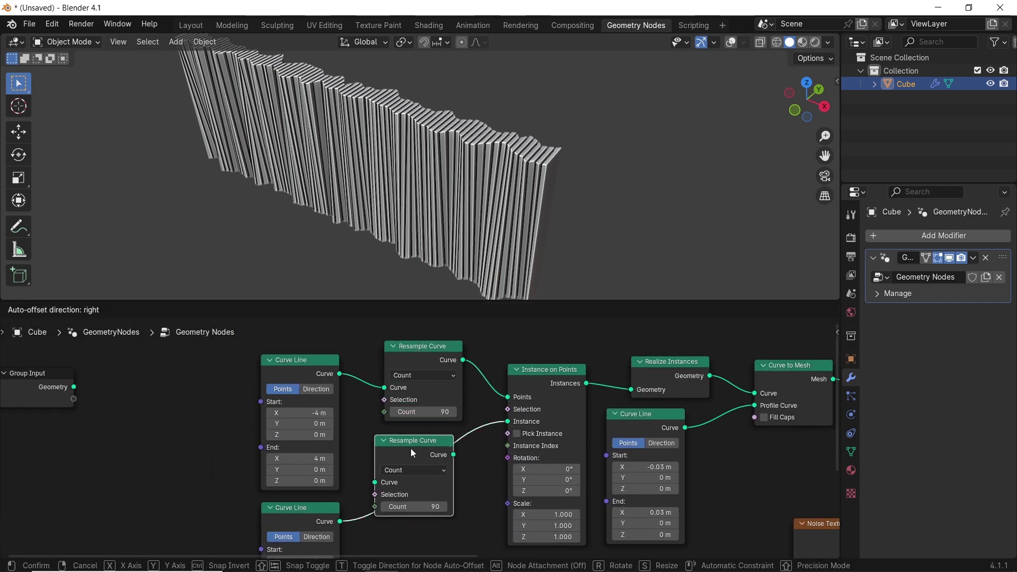
click(411, 449)
middle_drag(513, 219, 496, 174)
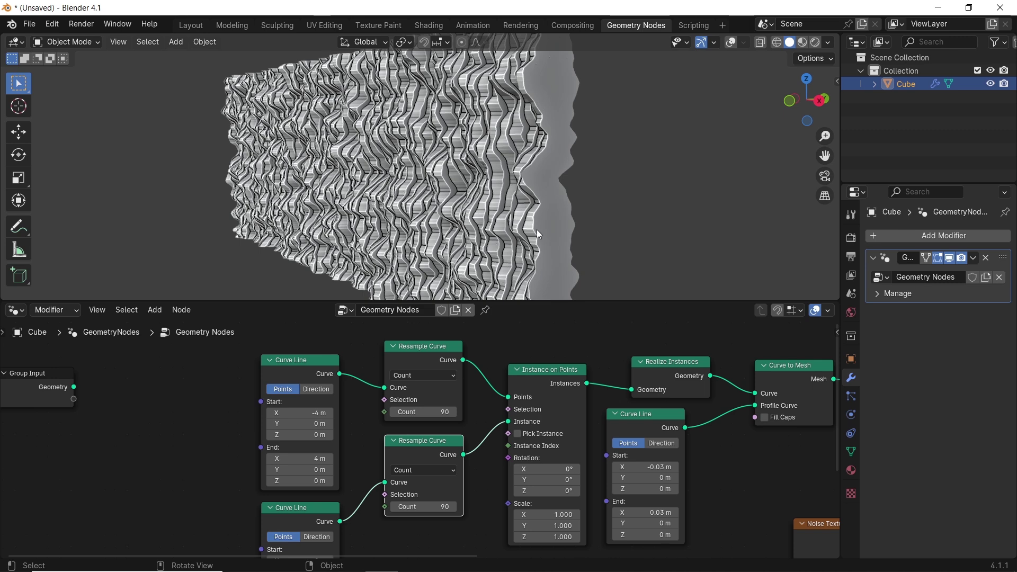
Set the Noise Texture scale to 1.600 and its roughness to 0
key(KP_Decimal)
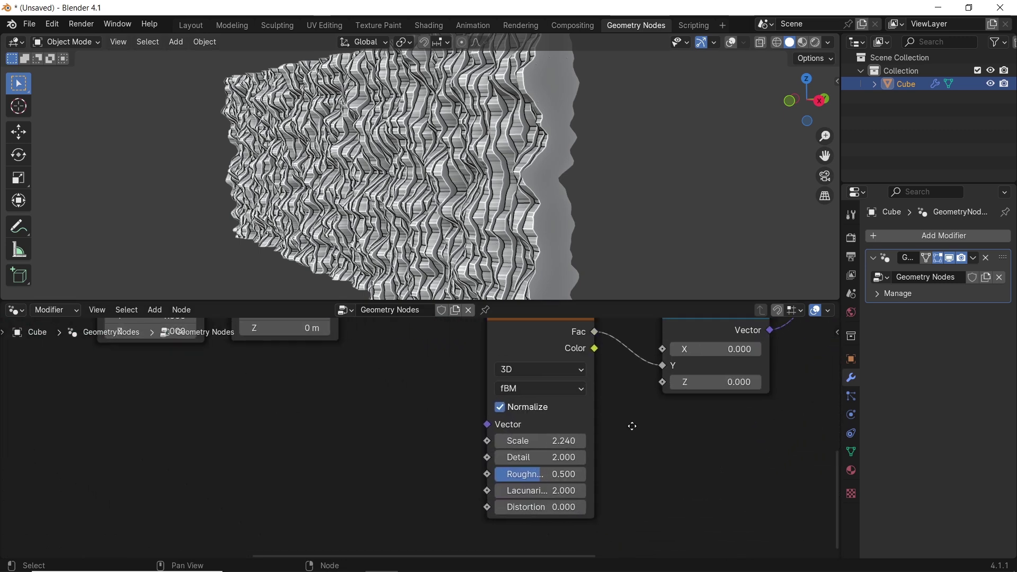
drag(511, 466, 455, 467)
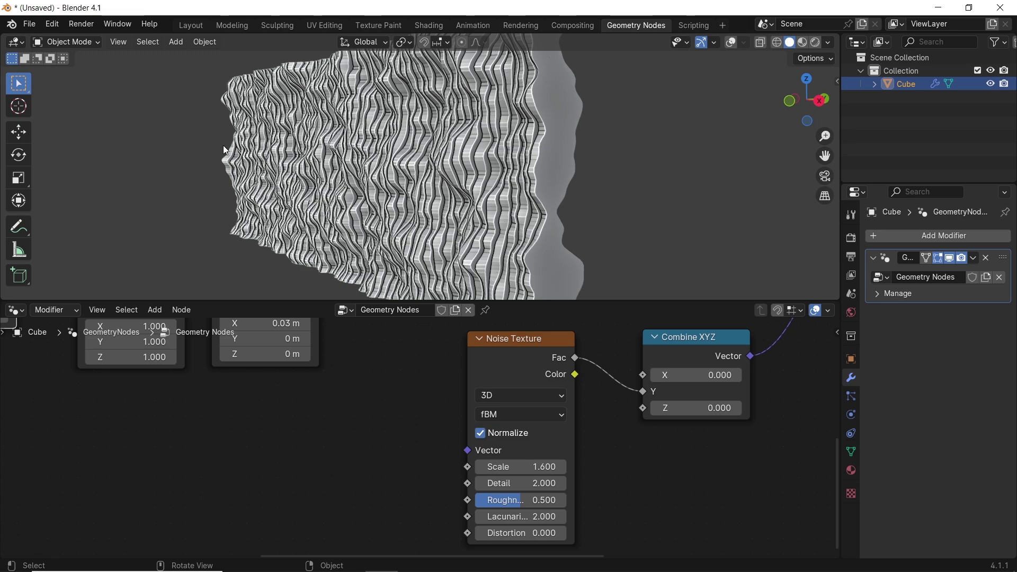
middle_drag(600, 490, 625, 464)
drag(562, 475, 500, 475)
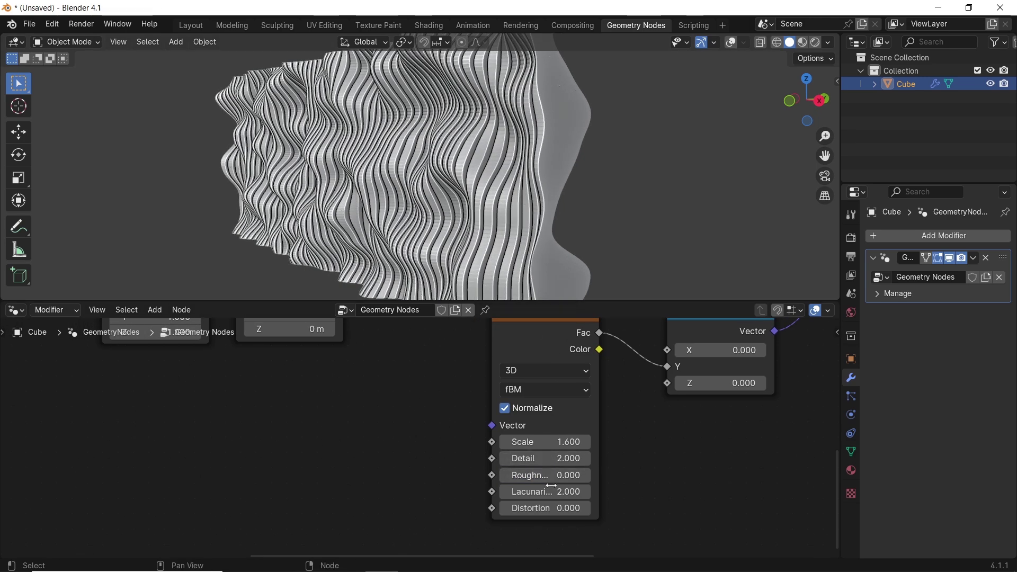
Set the Noise Texture distortion to 0.170 and its scale to 1.250
mouse_move(550, 508)
mouse_down()
mouse_move(582, 508)
mouse_move(562, 508)
mouse_up()
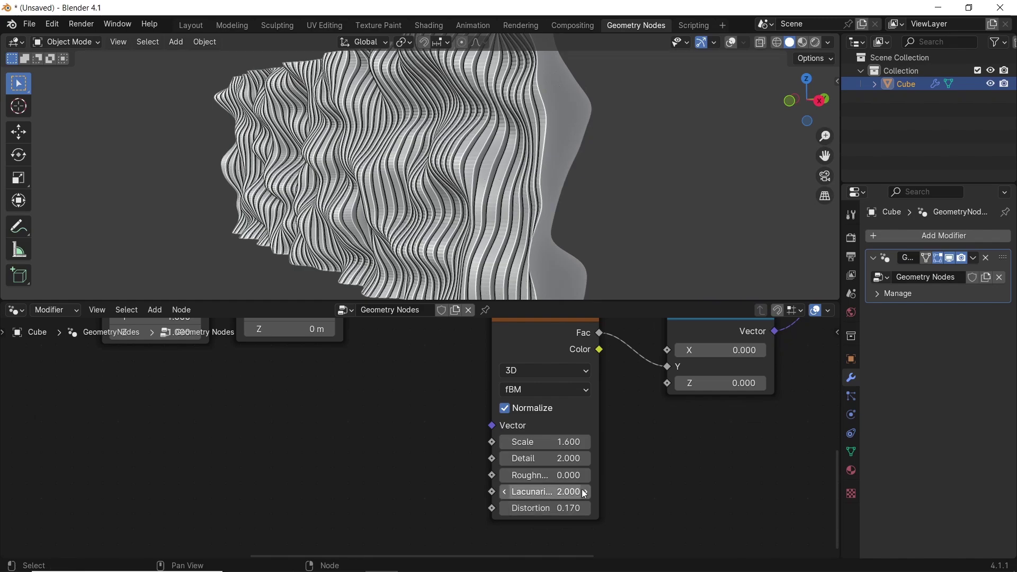
drag(551, 441, 532, 442)
mouse_move(419, 219)
middle_down()
mouse_move(503, 213)
mouse_move(408, 214)
middle_up()
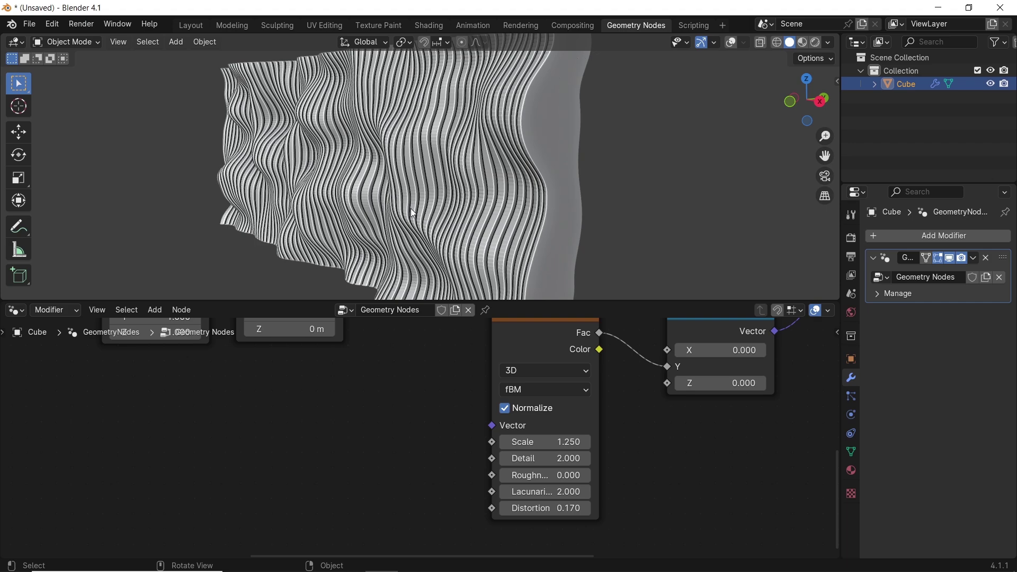
middle_drag(524, 158, 418, 101)
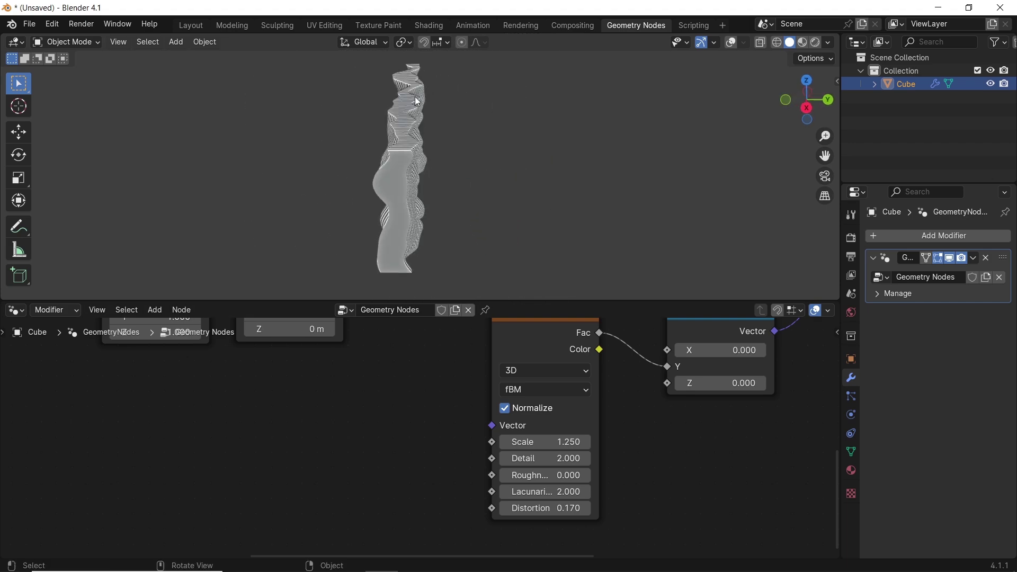
Insert a Vector Math node between Combine XYZ and Set Position and set its operation to Minimum
scroll(704, 456, down, 3)
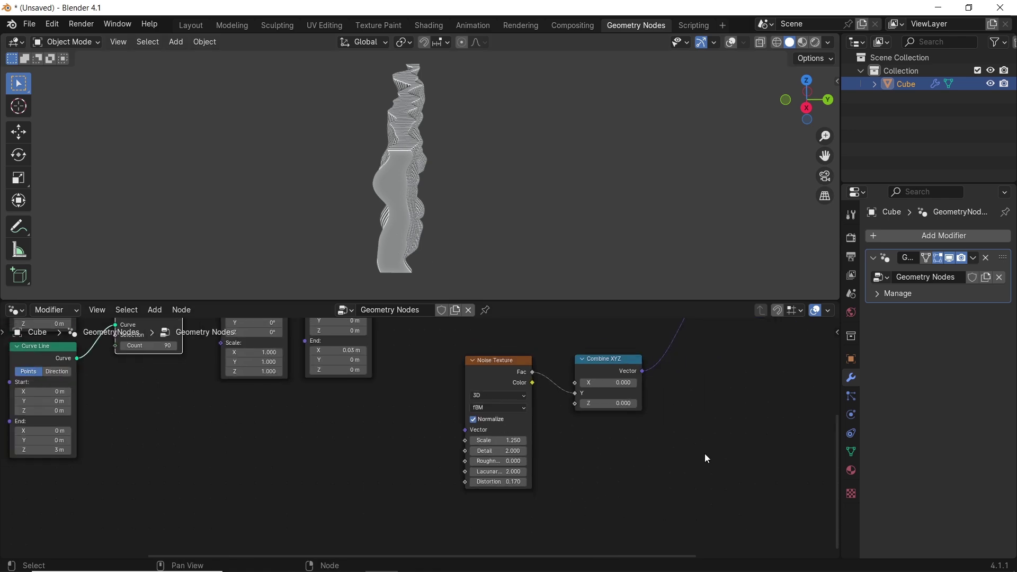
middle_drag(704, 455, 629, 529)
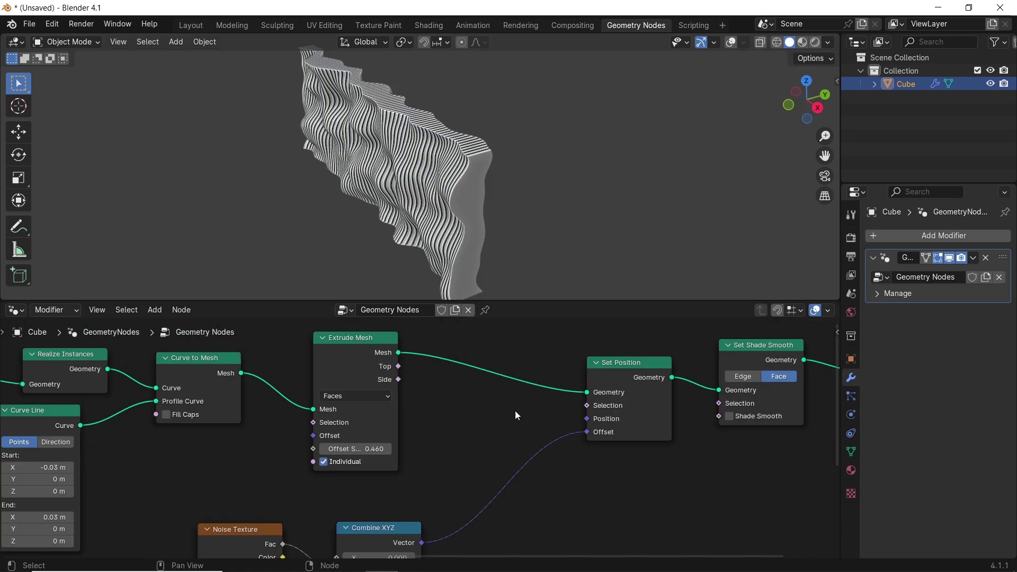
scroll(516, 415, up, 3)
key(shift+a)
click(475, 303)
text(math)
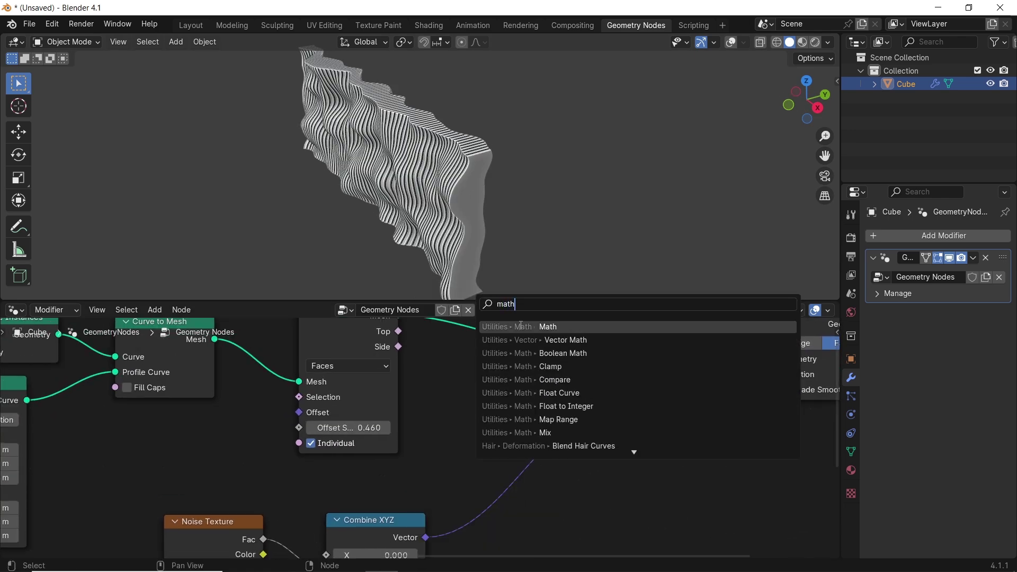
click(530, 339)
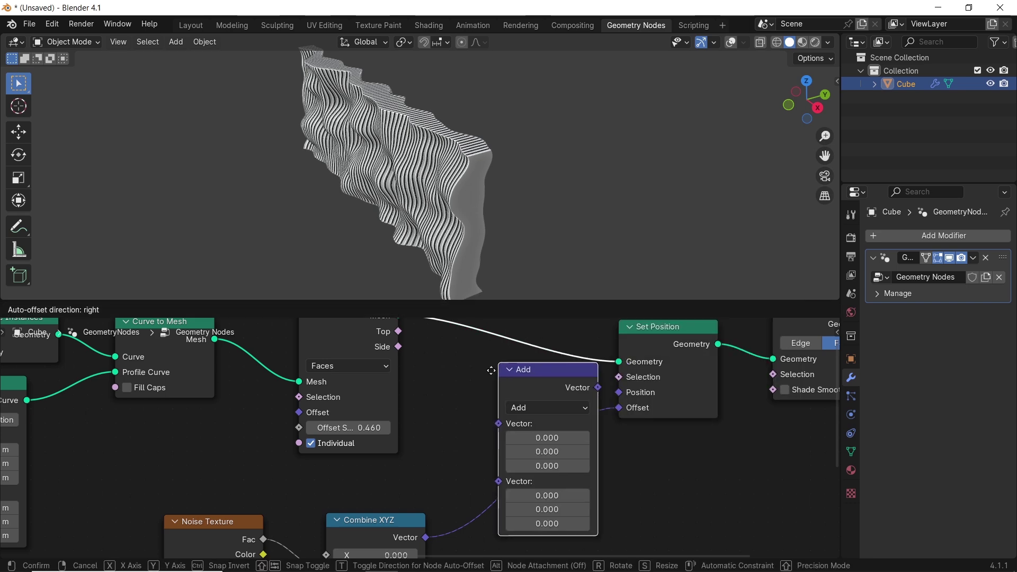
click(492, 377)
click(565, 422)
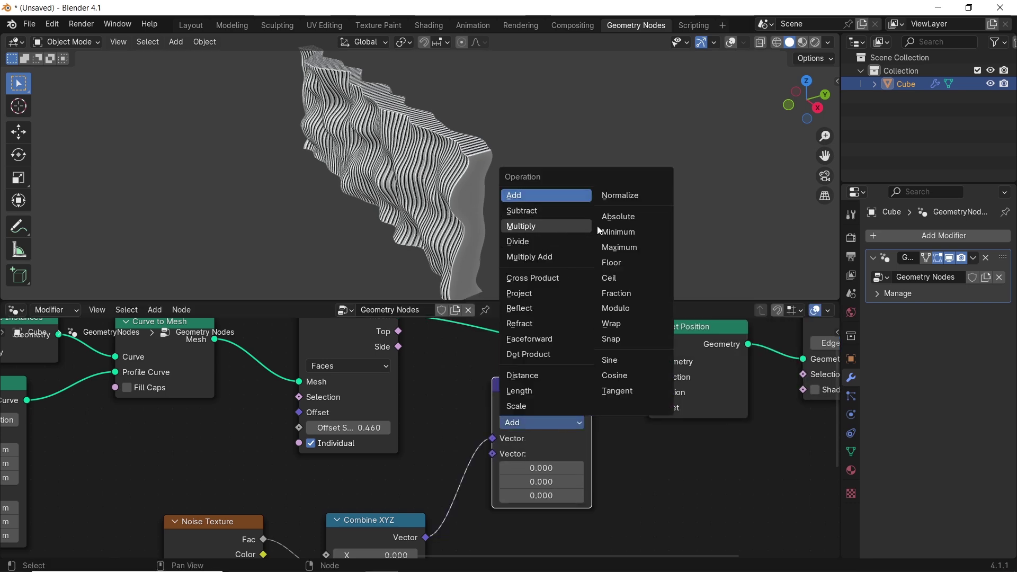
click(617, 231)
drag(542, 389, 555, 392)
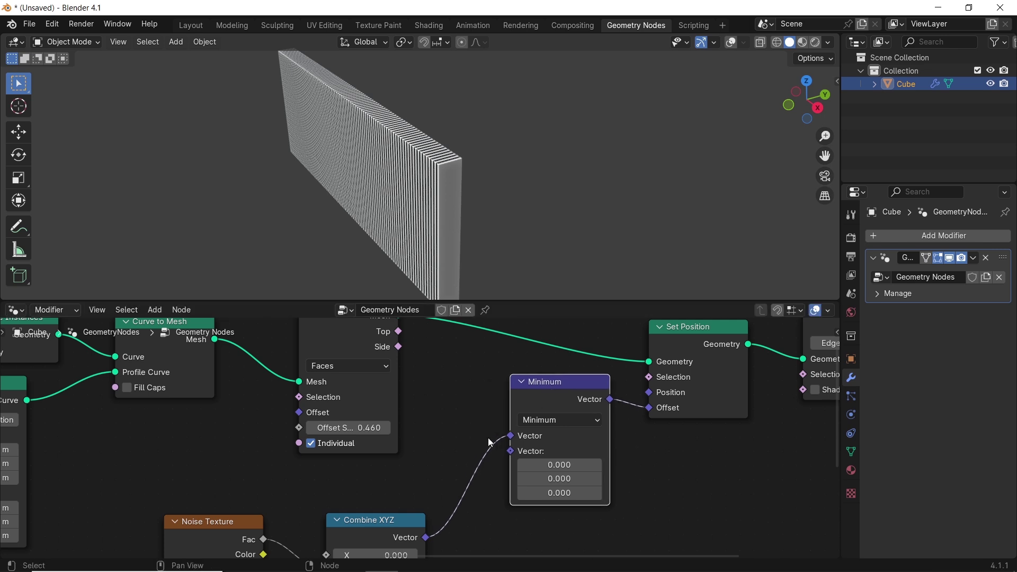
Move the Combine XYZ link to the Minimum node's second vector and connect Extrude Mesh's Top output to the first
drag(511, 436, 509, 496)
middle_drag(469, 411, 480, 439)
drag(414, 365, 523, 467)
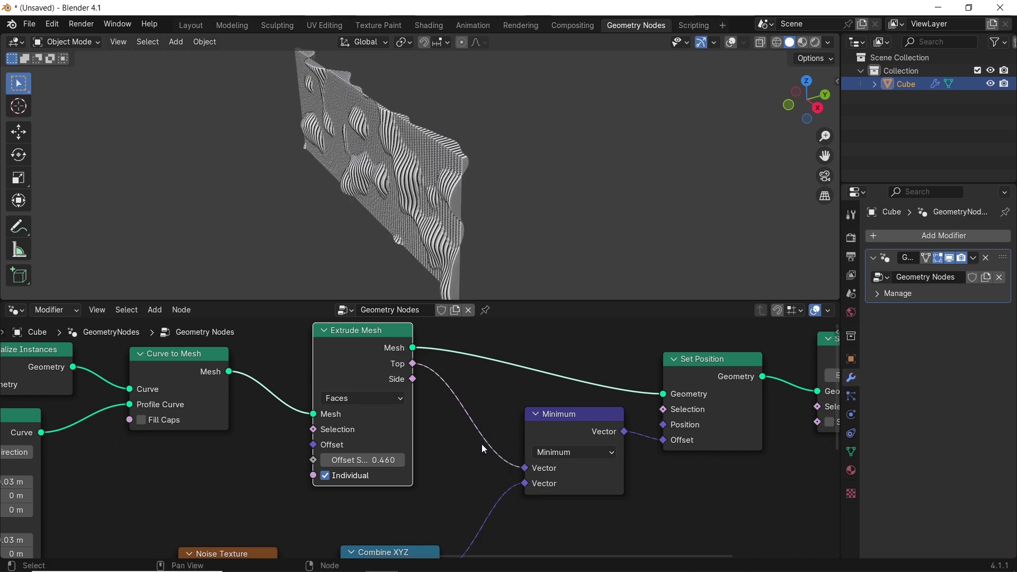
Insert a Math node set to Add between Extrude Mesh's Top output and the Minimum node
key(shift+a)
text(math)
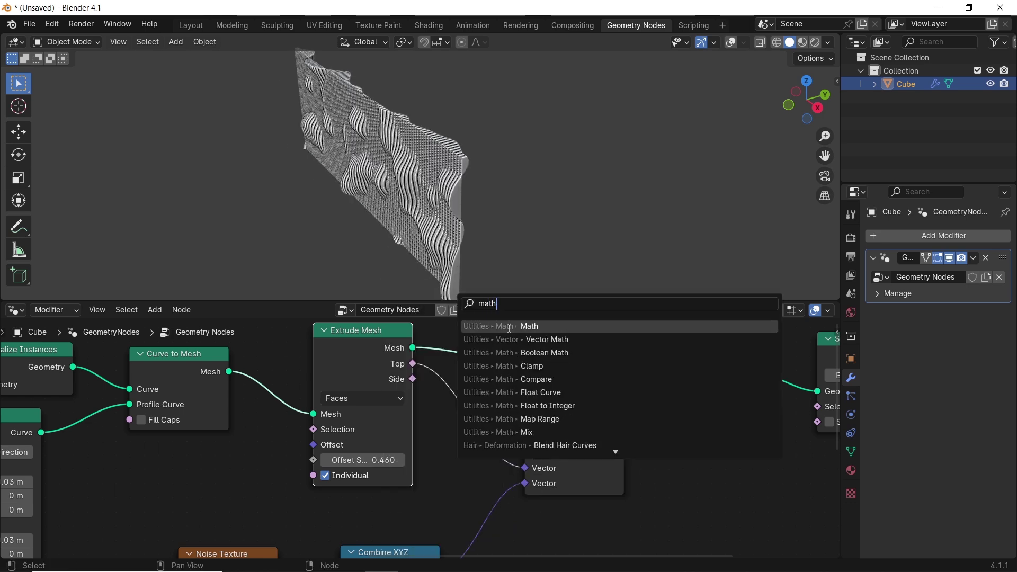
click(509, 326)
click(472, 395)
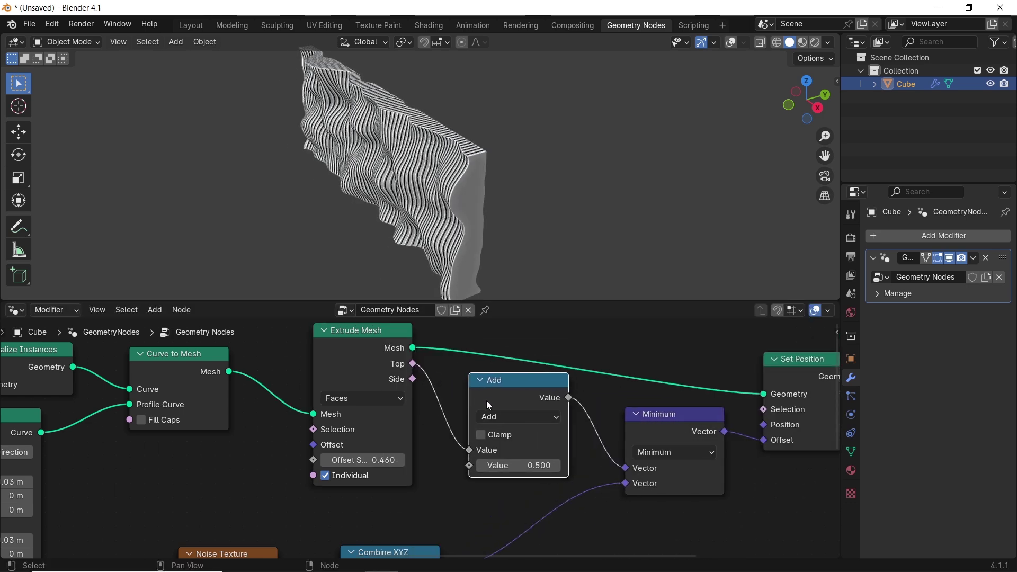
Set Extrude Mesh's offset scale to 0.580 and the Add node's second value to 0.350
mouse_move(528, 465)
mouse_down()
mouse_move(563, 465)
mouse_move(527, 465)
mouse_up()
middle_drag(455, 170, 371, 161)
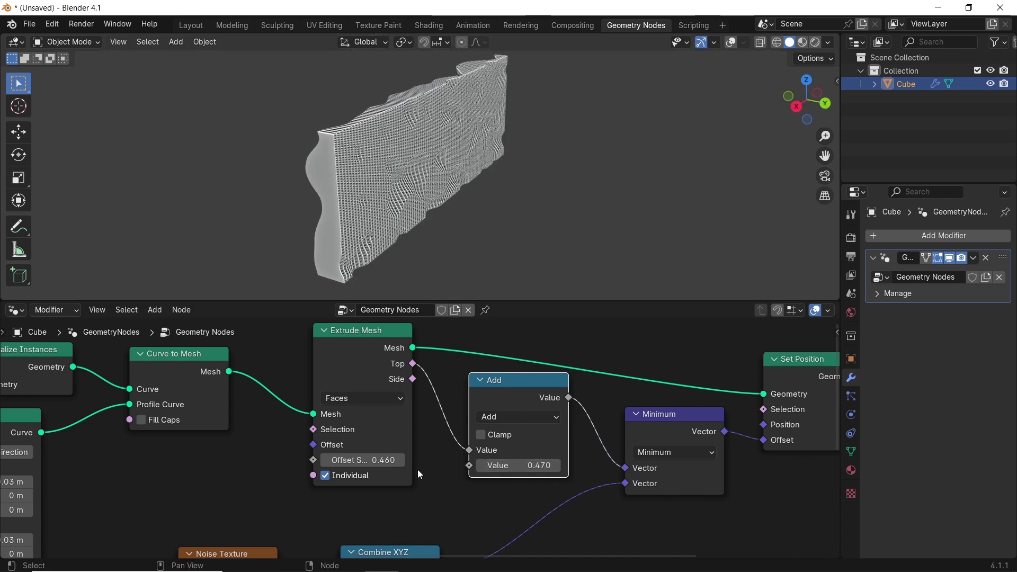
mouse_move(371, 459)
shift+mouse_down()
mouse_move(397, 460)
mouse_move(384, 459)
shift+mouse_up()
middle_drag(365, 185, 397, 206)
scroll(421, 198, up, 5)
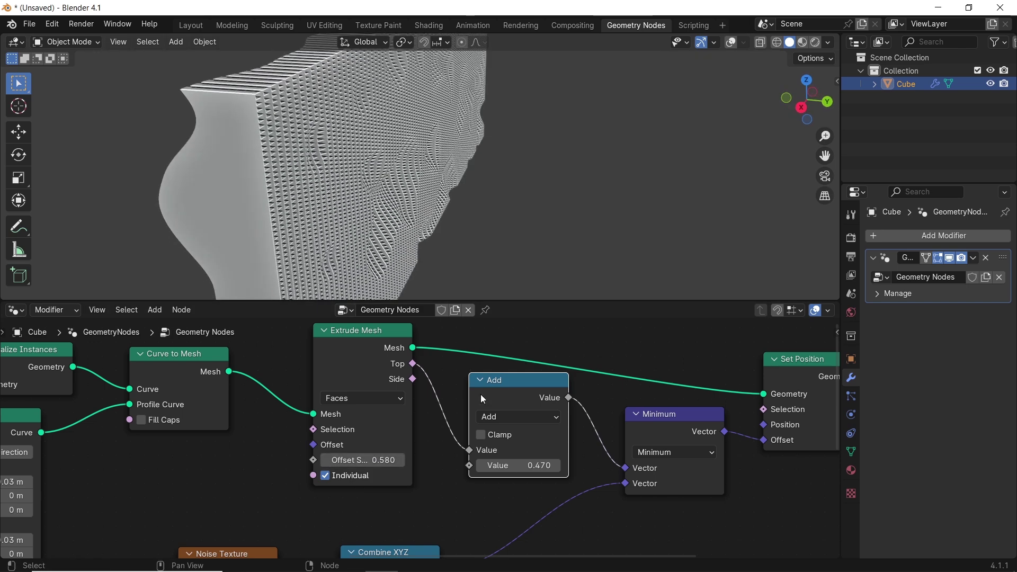
mouse_move(519, 465)
mouse_down()
mouse_move(535, 465)
mouse_move(511, 465)
mouse_up()
mouse_move(498, 208)
middle_down()
mouse_move(376, 188)
mouse_move(397, 214)
mouse_move(470, 208)
mouse_move(416, 110)
middle_up()
mouse_move(395, 147)
middle_down()
mouse_move(479, 220)
mouse_move(445, 53)
mouse_move(487, 159)
mouse_move(459, 249)
mouse_move(374, 215)
mouse_move(686, 207)
mouse_move(526, 224)
mouse_move(439, 182)
middle_up()
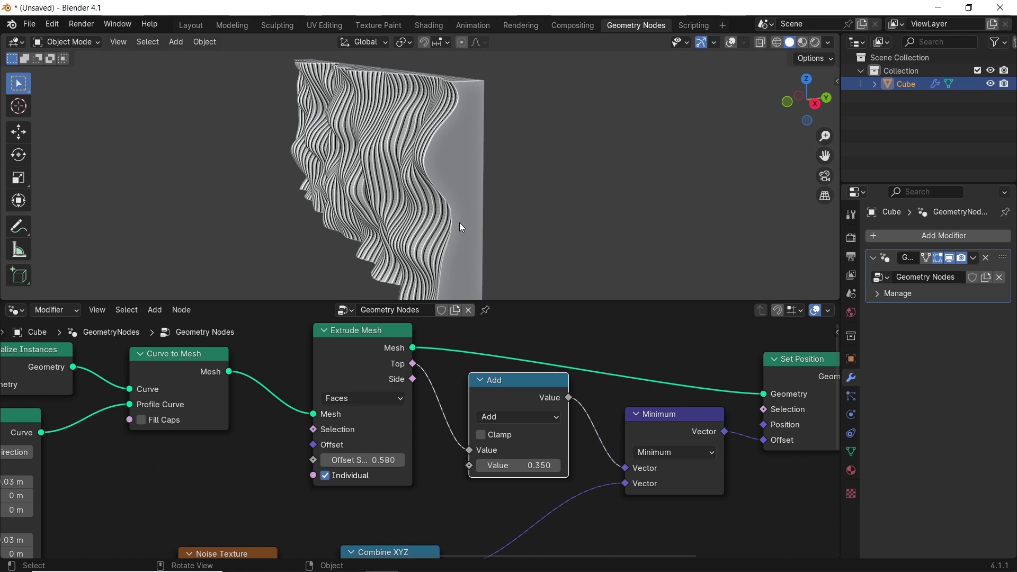
Examine the whole geometry node tree, from the first Curve Line nodes through to Group Output
key(Home)
middle_drag(646, 502, 560, 456)
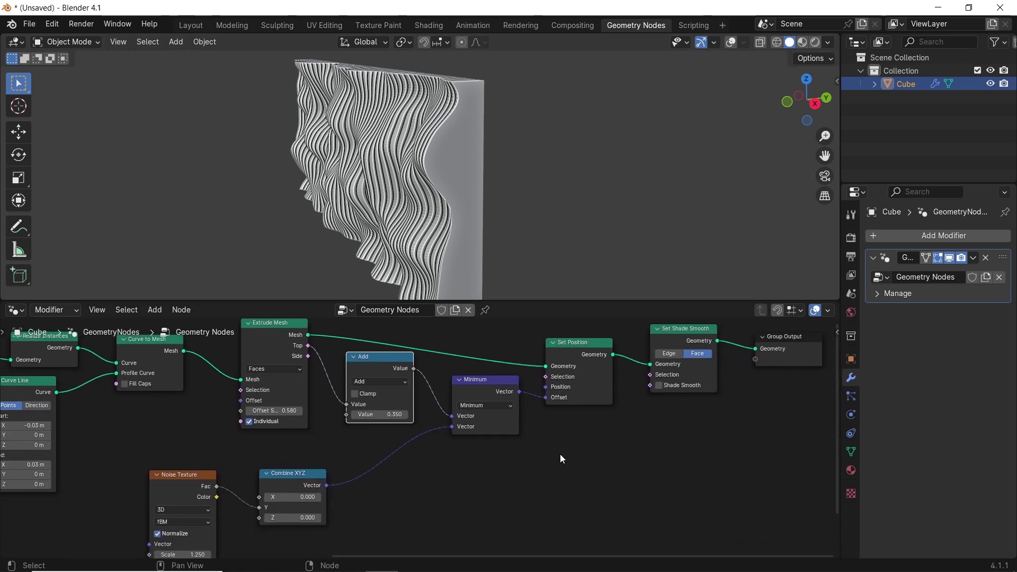
scroll(411, 474, down, 3)
middle_drag(410, 509, 597, 468)
scroll(601, 468, down, 1)
middle_drag(662, 458, 594, 493)
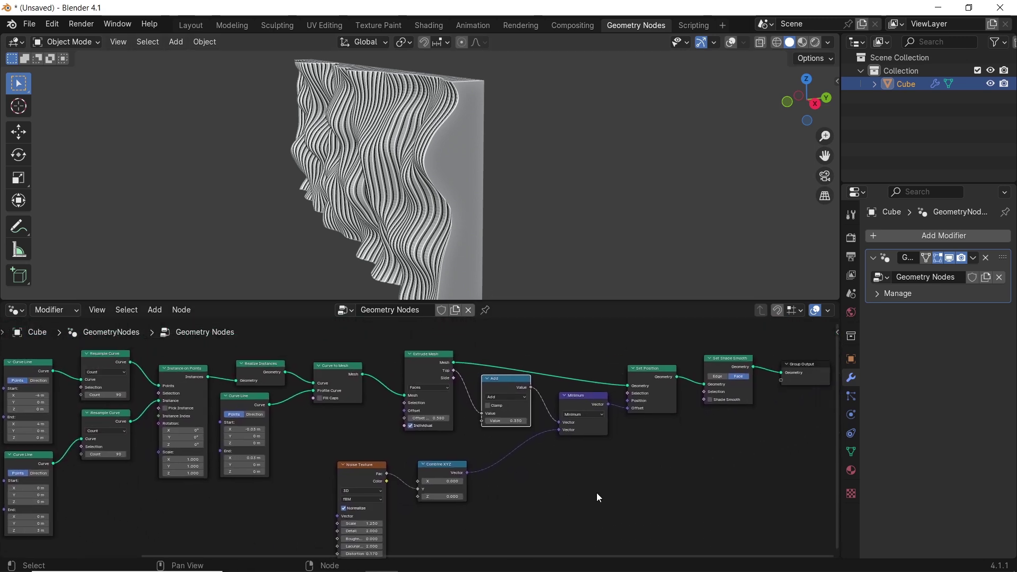
scroll(594, 493, down, 1)
middle_drag(523, 488, 542, 479)
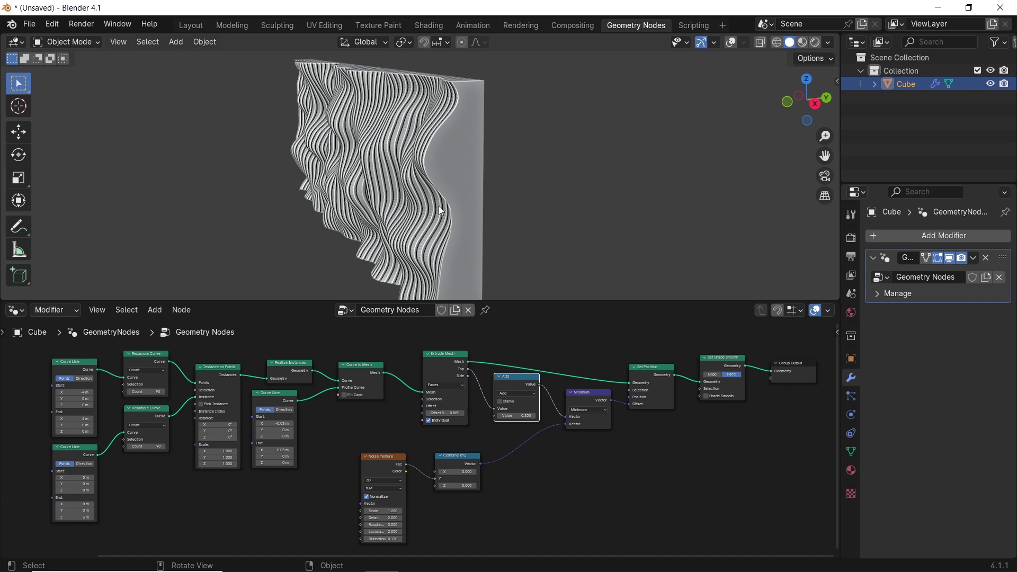
Assign the existing wood material to the cube and show its preview on a flat plane
click(851, 471)
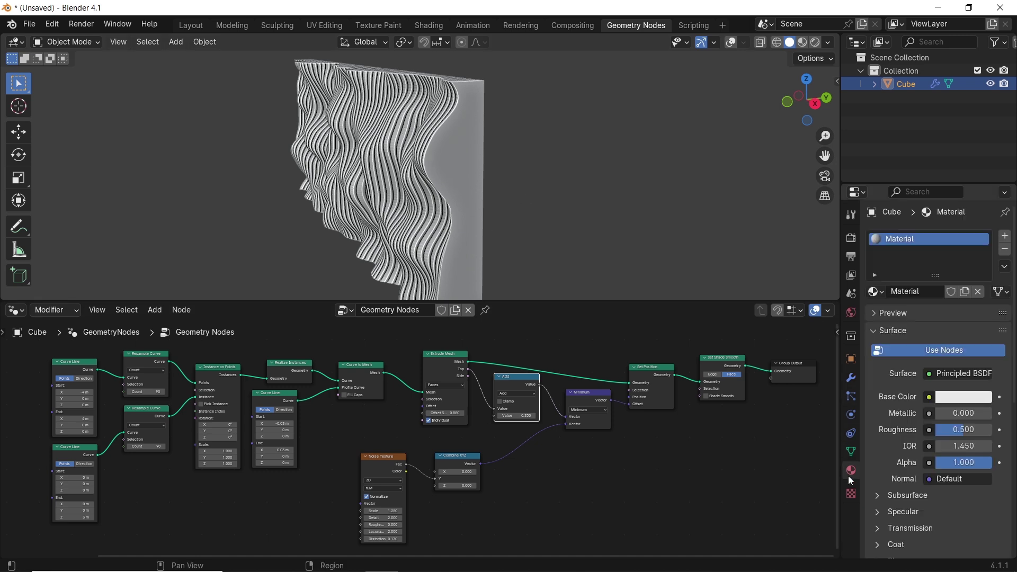
click(874, 291)
click(787, 324)
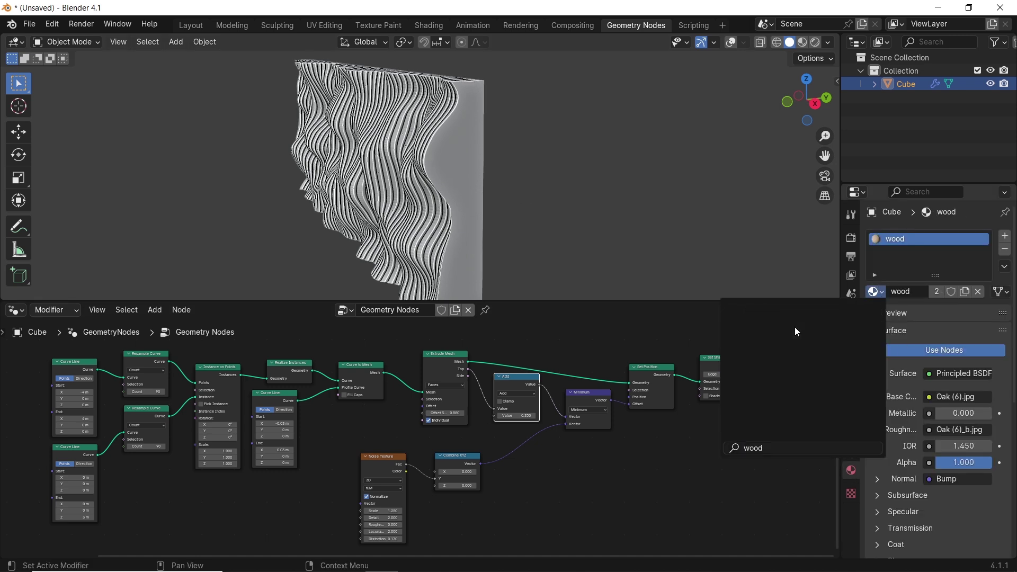
click(879, 315)
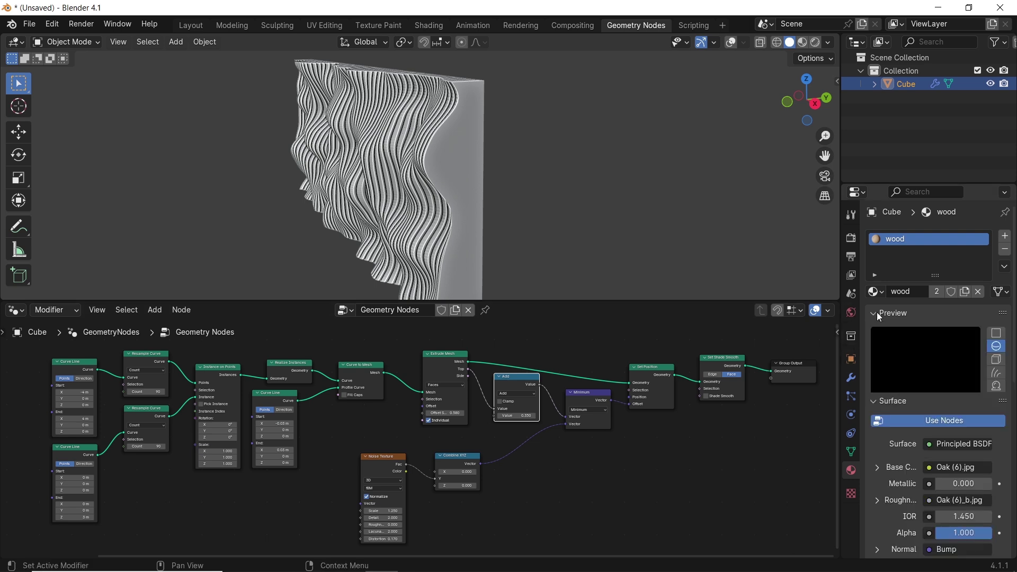
click(996, 333)
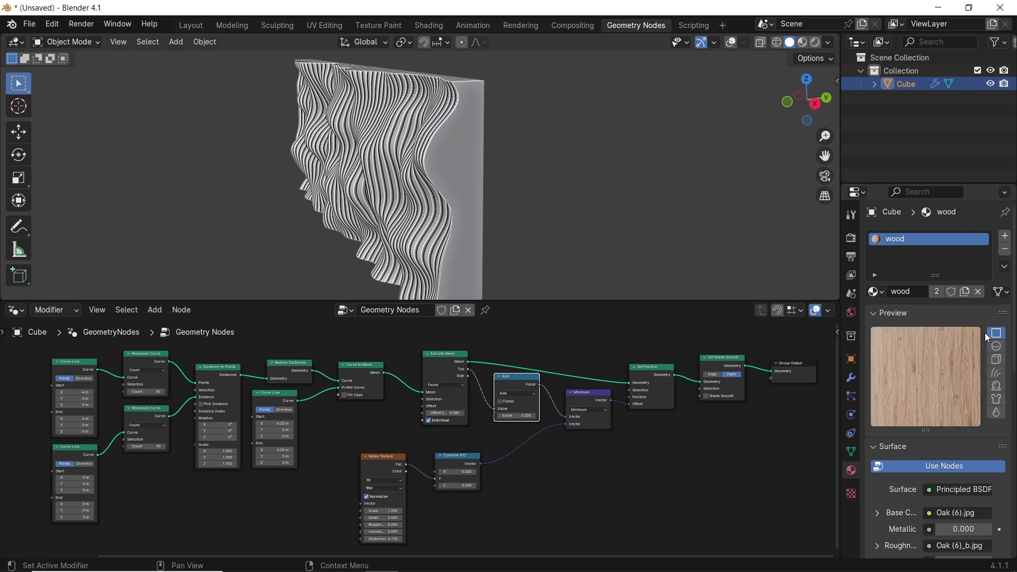
Switch the viewport to Material Preview shading and move Set Shade Smooth and Group Output farther from Set Position
key(z)
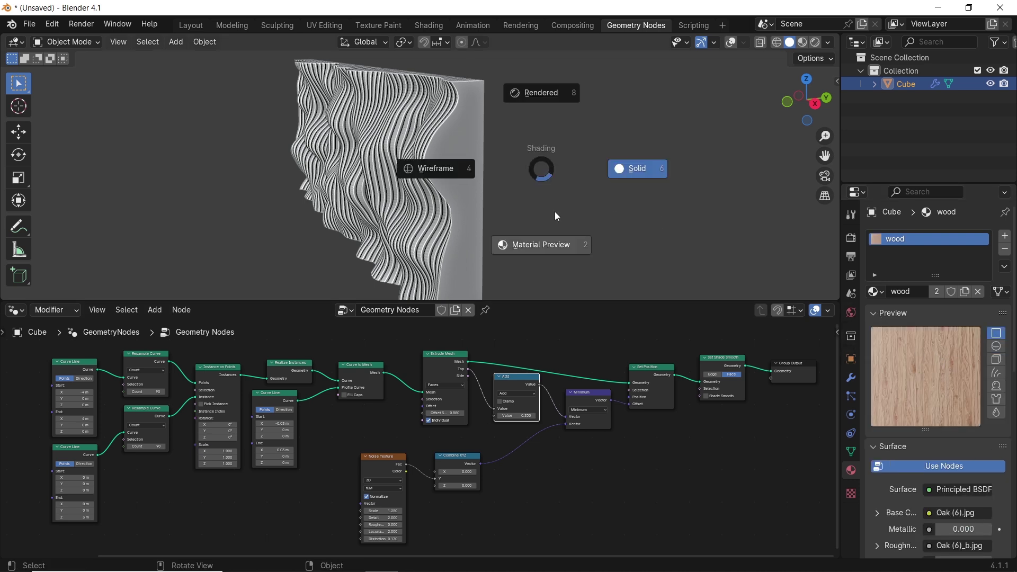
click(555, 211)
middle_drag(605, 413, 269, 408)
scroll(470, 408, up, 8)
middle_drag(404, 369, 496, 480)
drag(547, 348, 402, 486)
drag(413, 412, 654, 409)
Insert a Set Material node between Set Position and Set Shade Smooth and assign it the wood material
click(475, 392)
key(shift+a)
text(se)
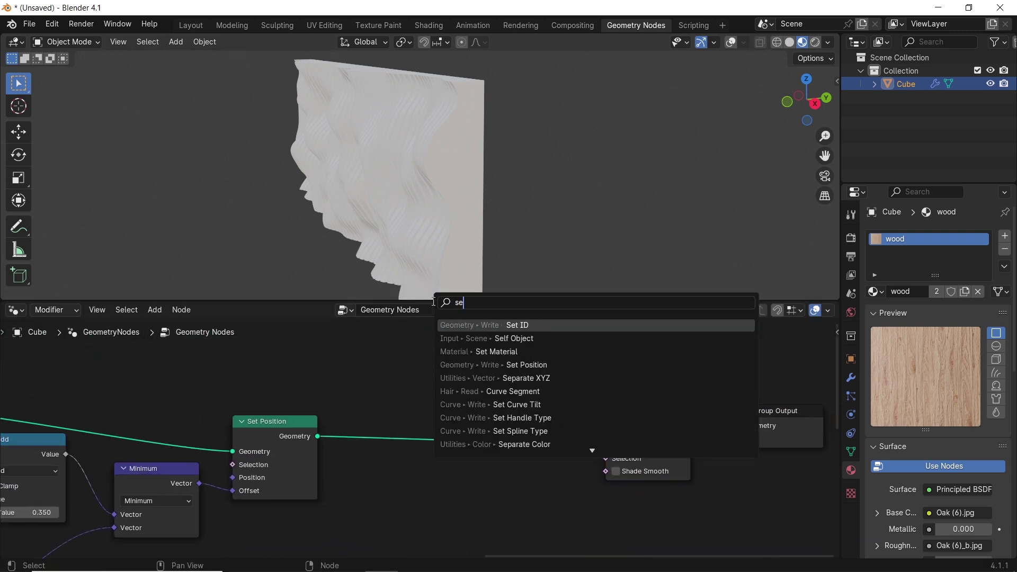
text(t)
click(496, 340)
click(460, 434)
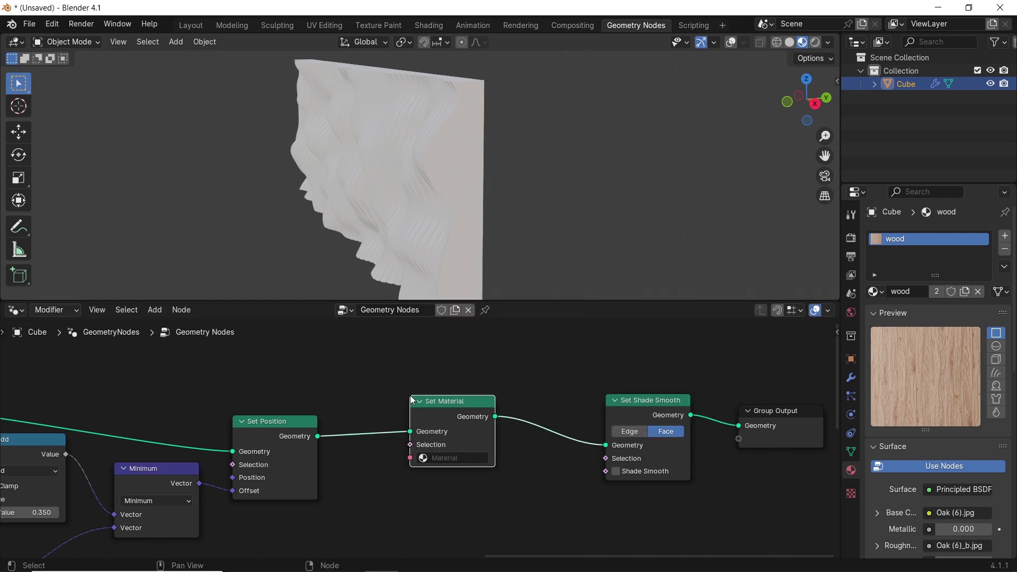
click(455, 458)
click(444, 345)
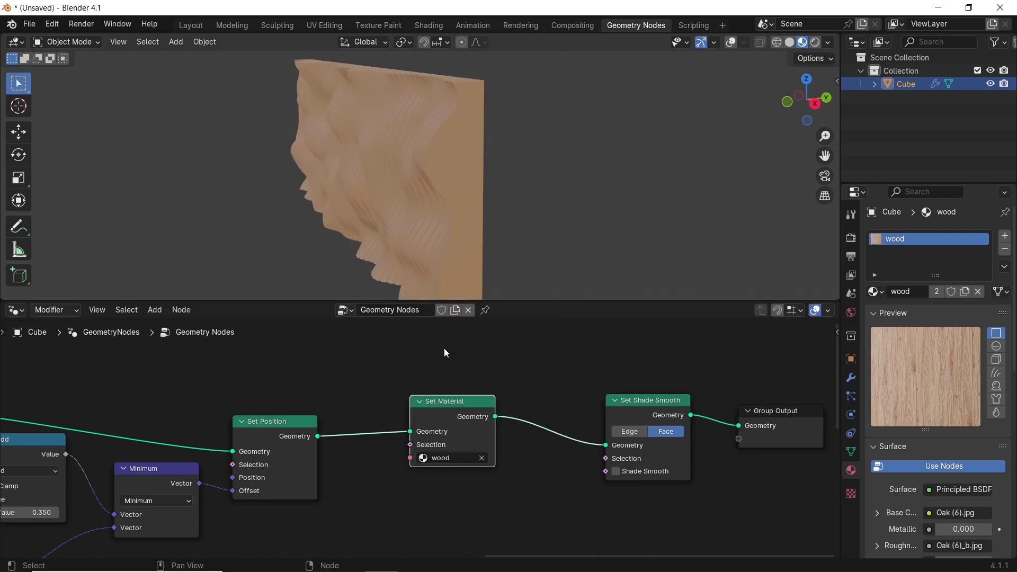
scroll(449, 210, up, 2)
scroll(449, 212, down, 1)
mouse_move(439, 217)
middle_down()
mouse_move(508, 208)
mouse_move(442, 211)
middle_up()
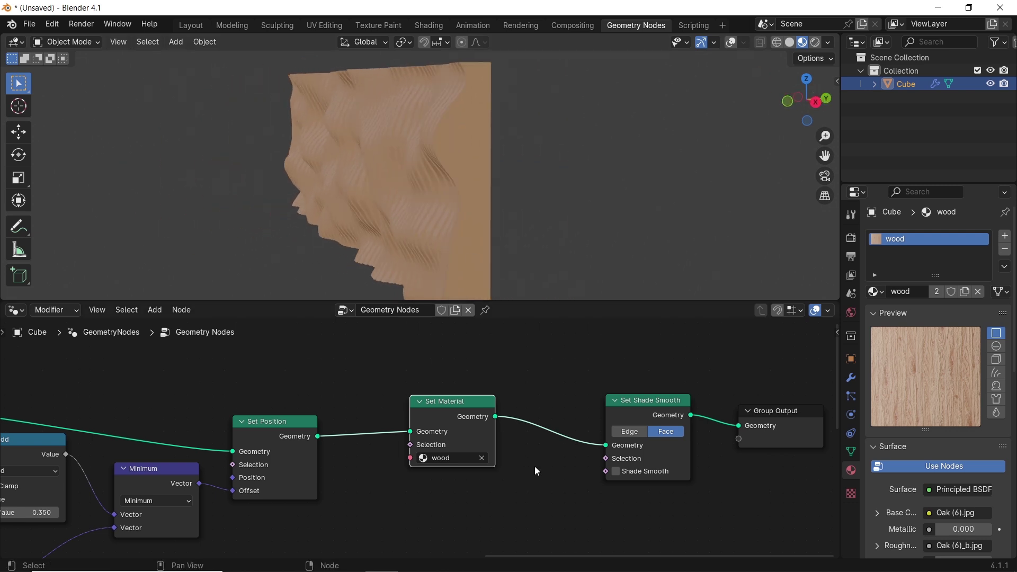
Switch to the Shading workspace and connect Texture Coordinate's Camera output to the Mapping node's Vector input in the wood material
scroll(529, 463, down, 2)
middle_drag(476, 479, 539, 422)
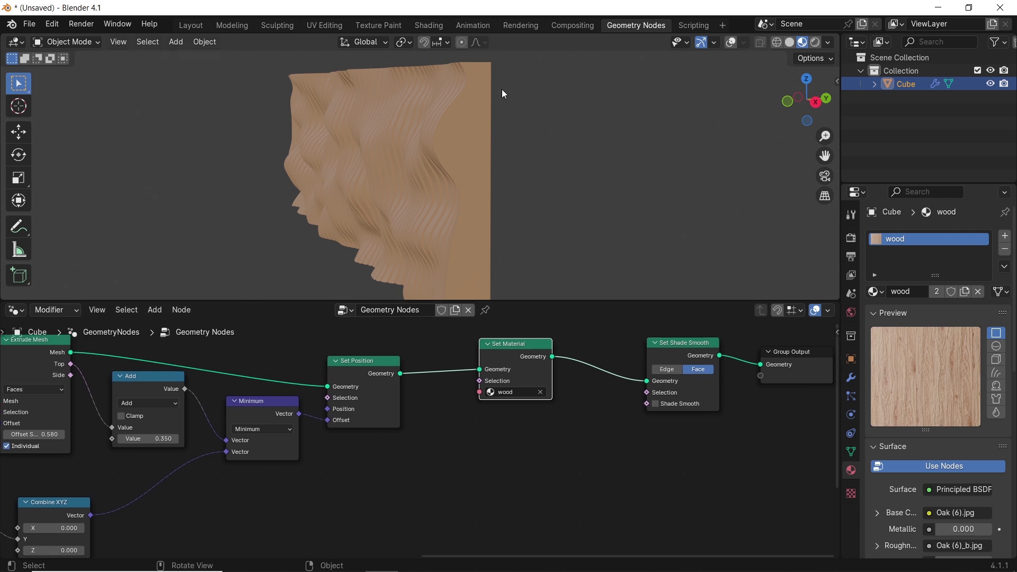
click(429, 26)
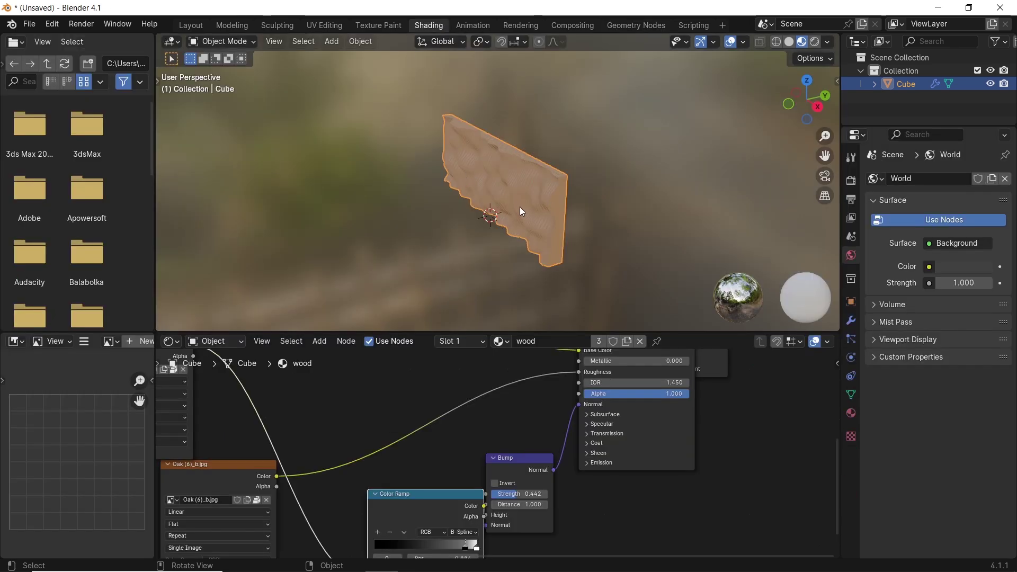
scroll(583, 177, up, 5)
scroll(443, 430, down, 2)
middle_drag(211, 432, 615, 442)
scroll(491, 440, up, 7)
middle_drag(449, 443, 446, 475)
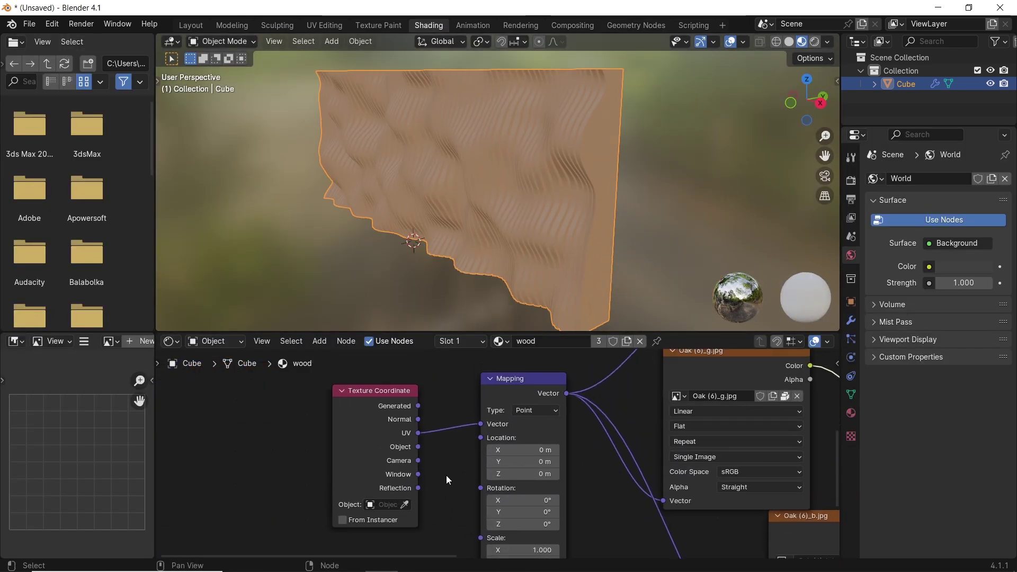
drag(418, 461, 479, 424)
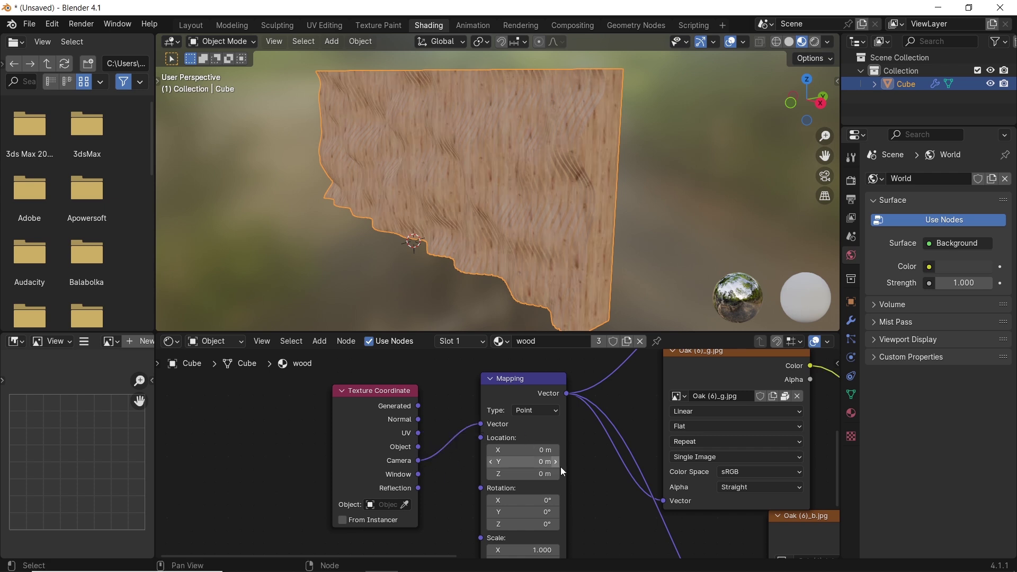
Set the Mapping node's scale to 1.850 on all three axes and adjust its rotation to reorient the wood grain
scroll(590, 218, up, 3)
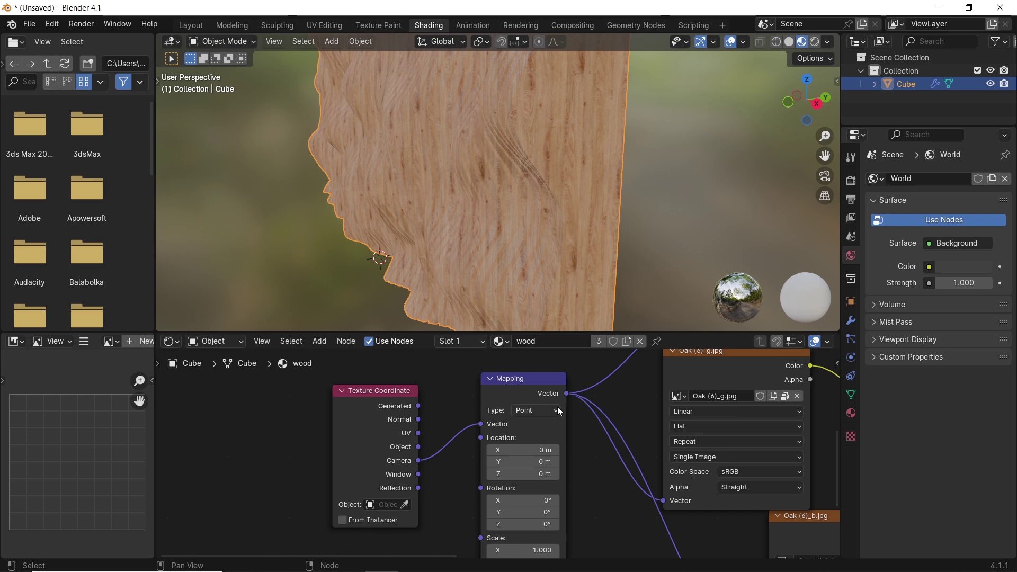
middle_drag(545, 523, 540, 462)
scroll(542, 462, down, 2)
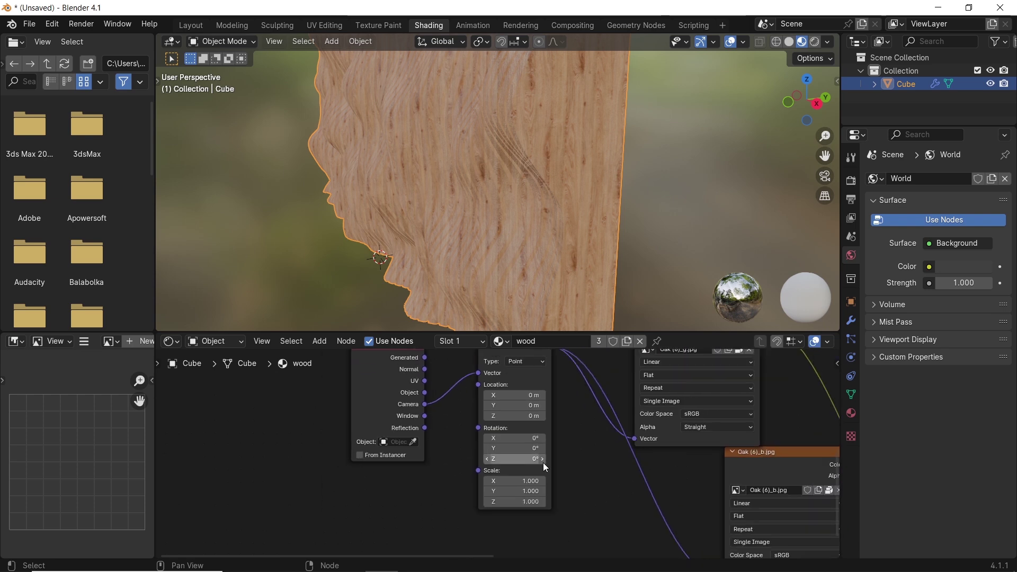
shift+drag(524, 480, 570, 501)
drag(524, 438, 524, 437)
mouse_move(524, 448)
mouse_down()
mouse_move(575, 448)
mouse_move(525, 448)
mouse_up()
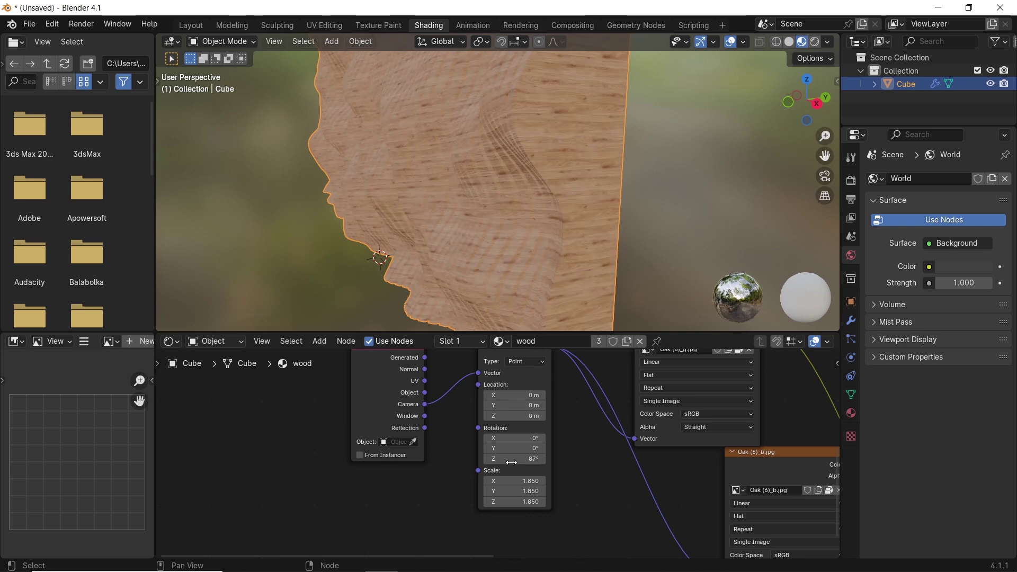